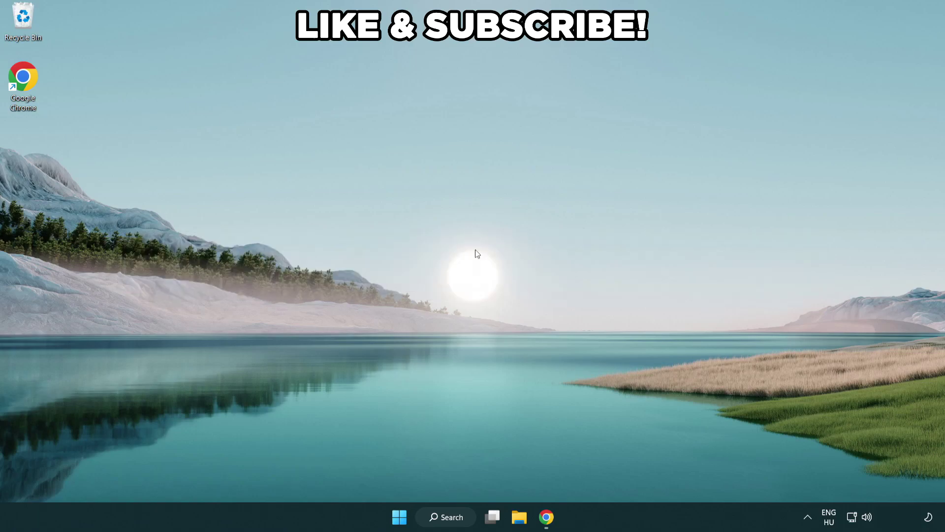
Step: Find 'edit power plan', switch Power Options from Balanced to High performance, and close it
{"action": "left_click", "coordinate": [453, 521]}
{"action": "type", "text": "e"}
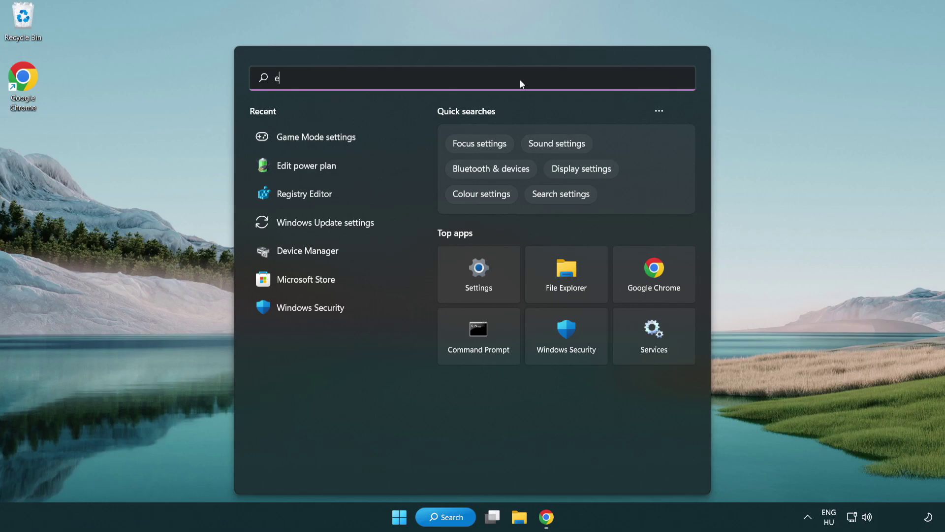
{"action": "type", "text": "dit power plan"}
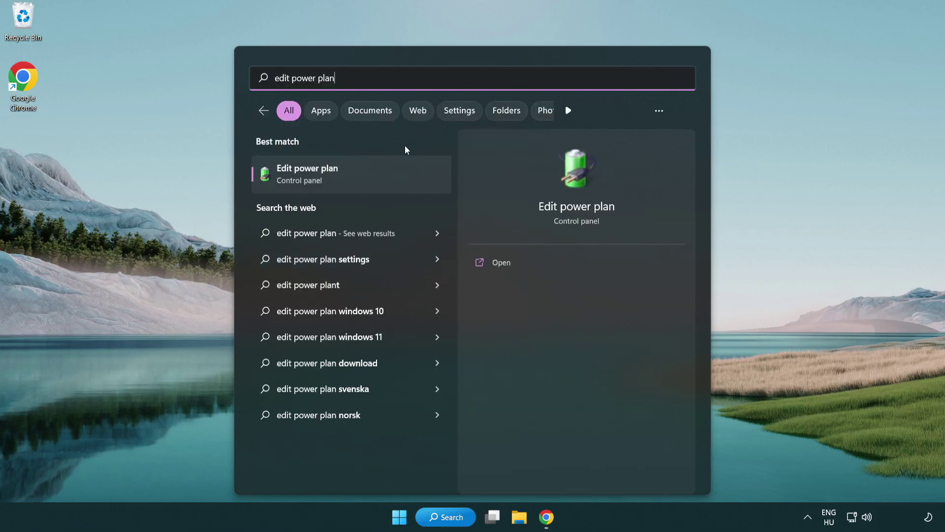
{"action": "left_click", "coordinate": [355, 175]}
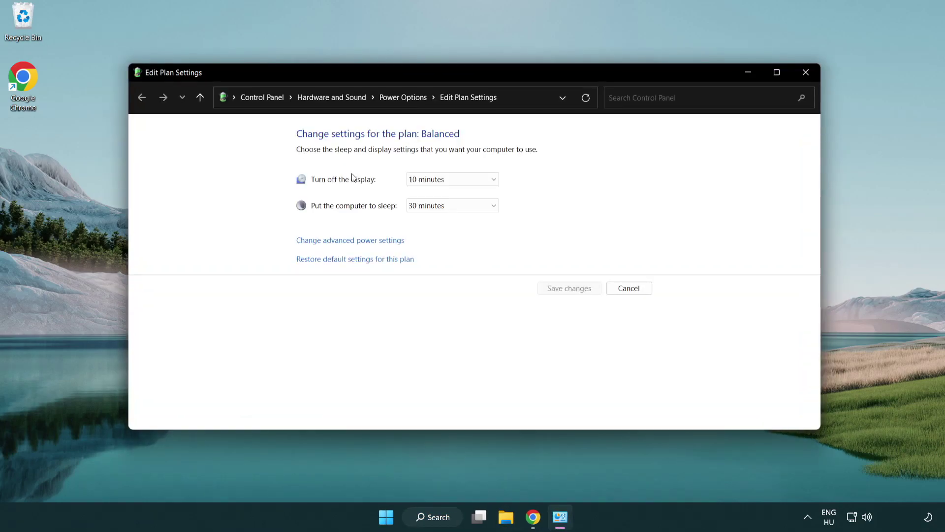
{"action": "left_click", "coordinate": [403, 97]}
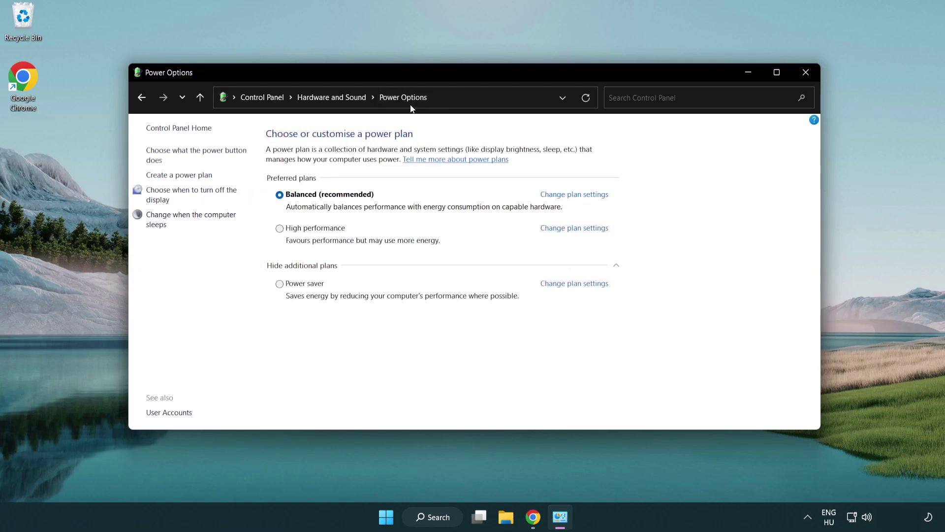
{"action": "left_click", "coordinate": [279, 230]}
{"action": "left_click", "coordinate": [804, 72]}
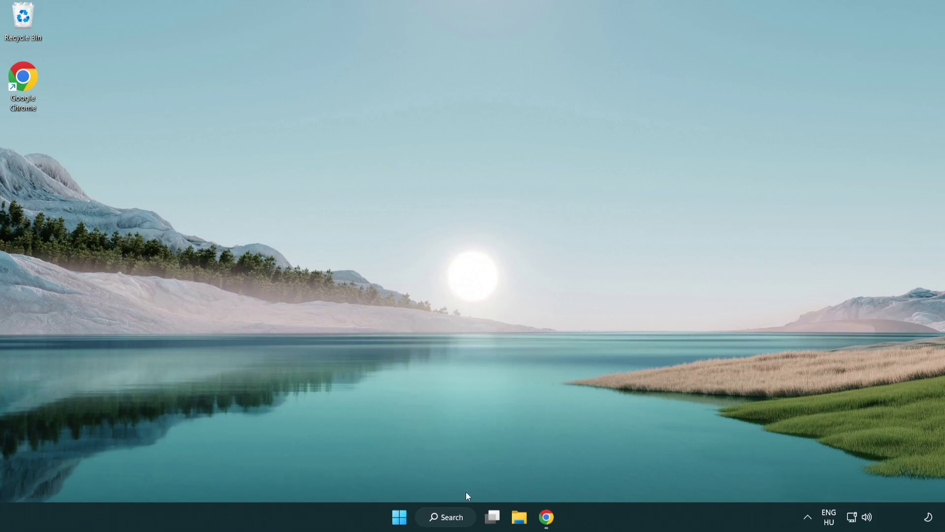
Step: Launch Device Manager, centre its window, and expand Display adapters to select VMware SVGA 3D
{"action": "left_click", "coordinate": [445, 517]}
{"action": "type", "text": "d"}
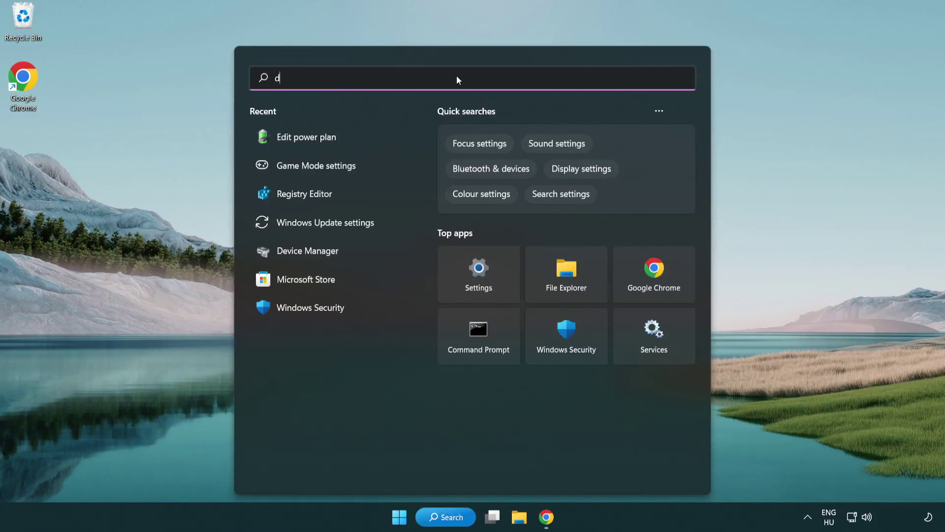
{"action": "type", "text": "evice manager"}
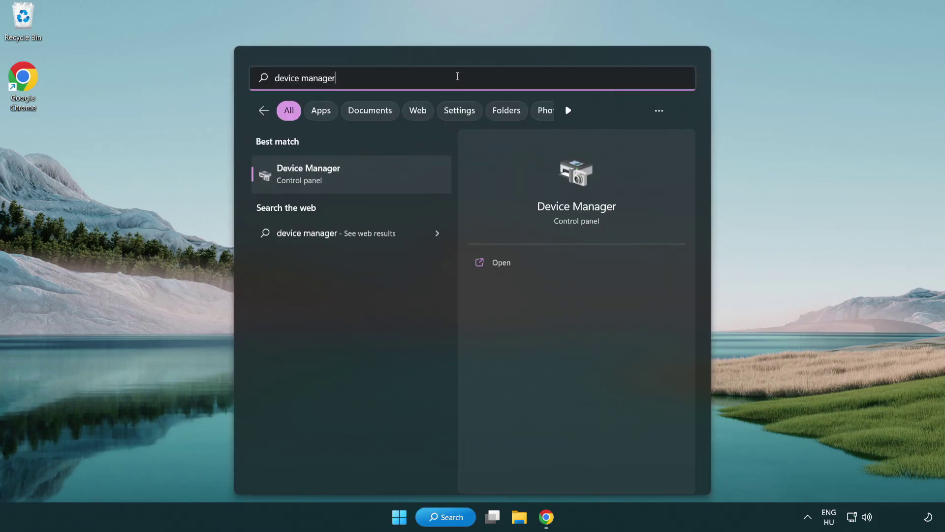
{"action": "left_click", "coordinate": [361, 177]}
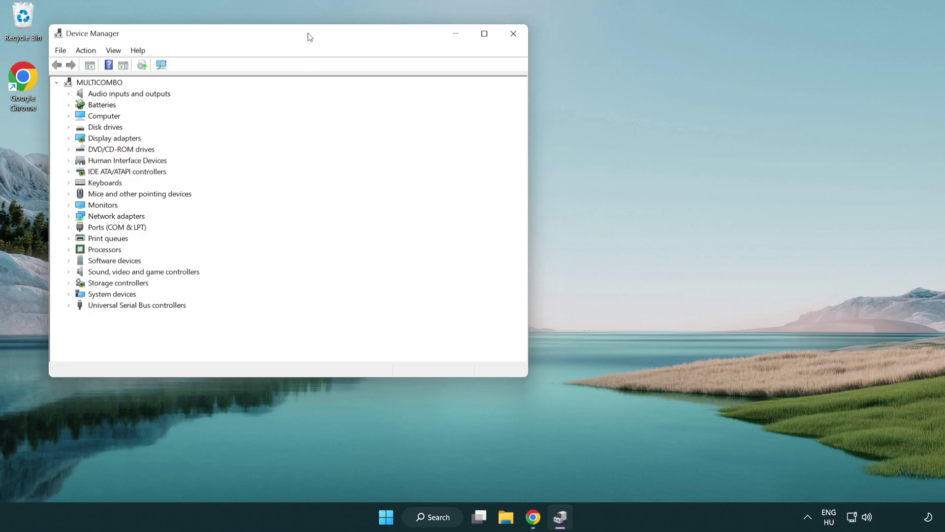
{"action": "left_click_drag", "start_coordinate": [310, 37], "coordinate": [485, 88]}
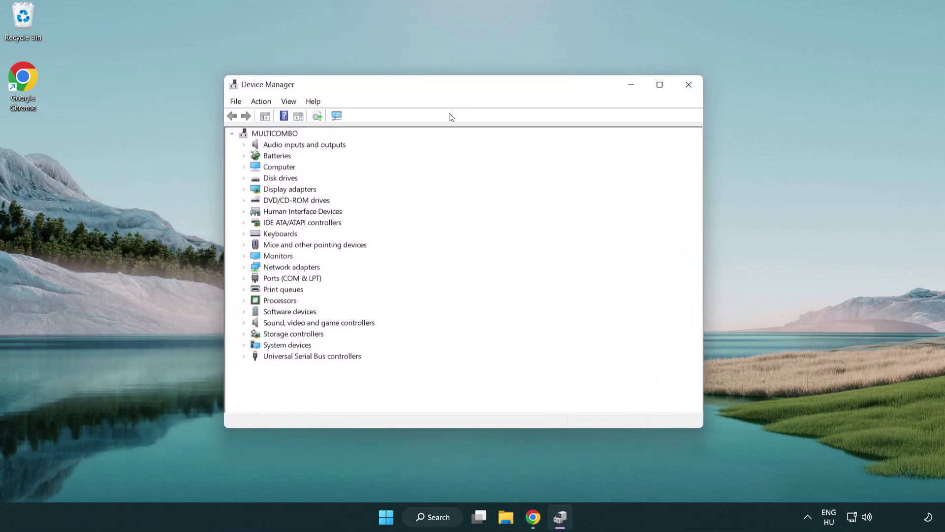
{"action": "left_click", "coordinate": [256, 189]}
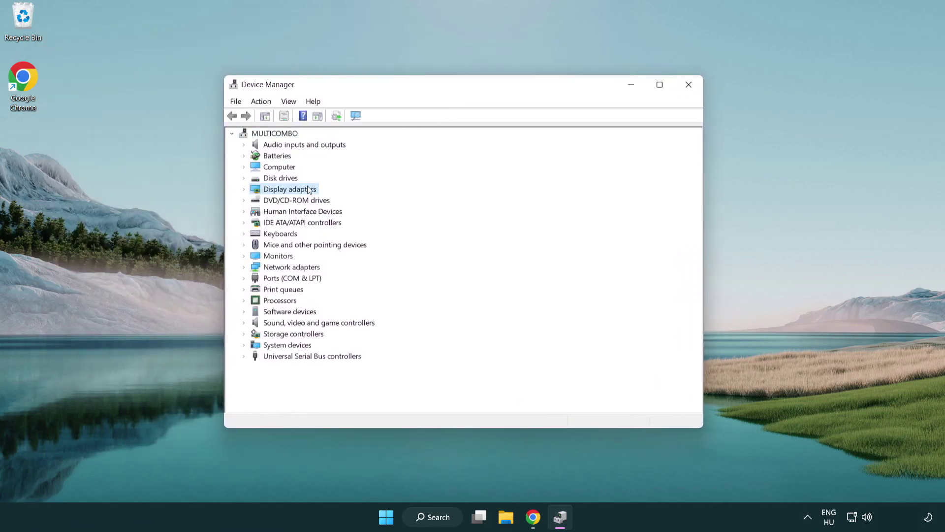
{"action": "left_click", "coordinate": [247, 188]}
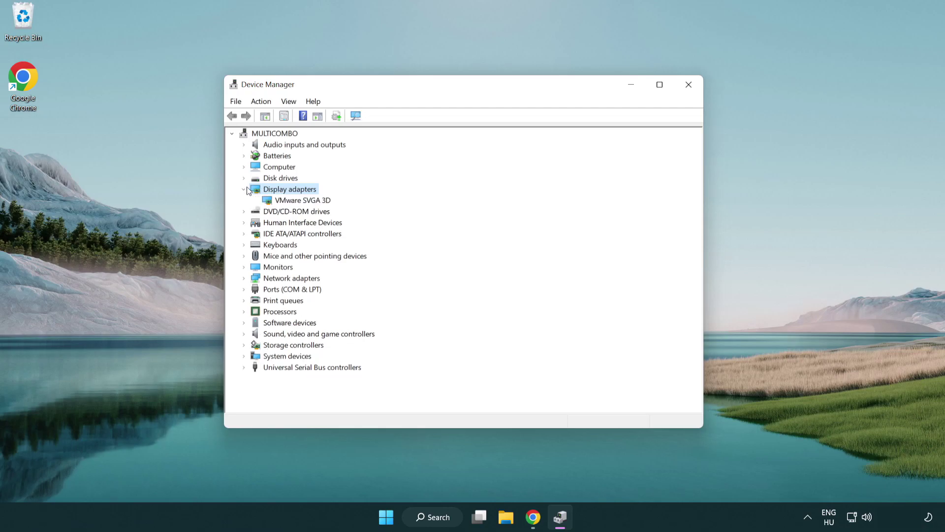
{"action": "left_click", "coordinate": [268, 200]}
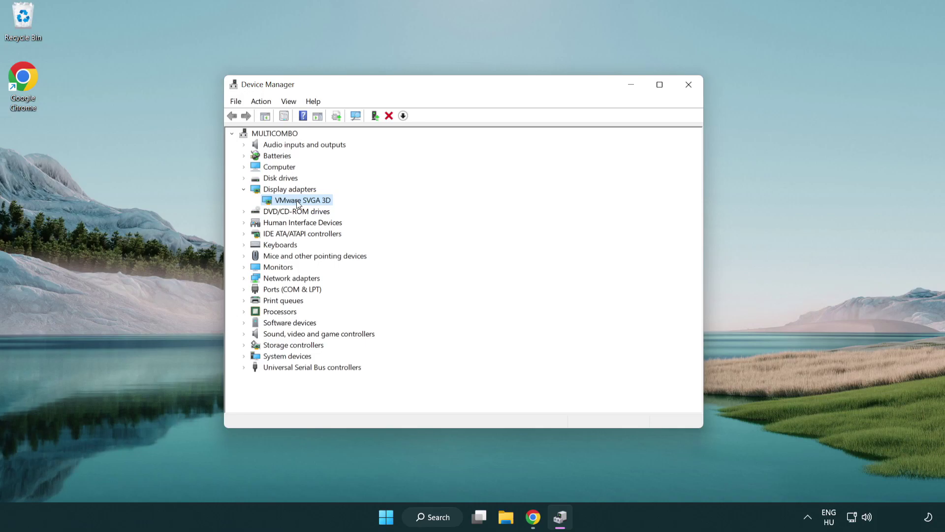
Step: Search automatically for a VMware SVGA 3D driver update, confirm it's current, and close Device Manager
{"action": "right_click", "coordinate": [298, 204]}
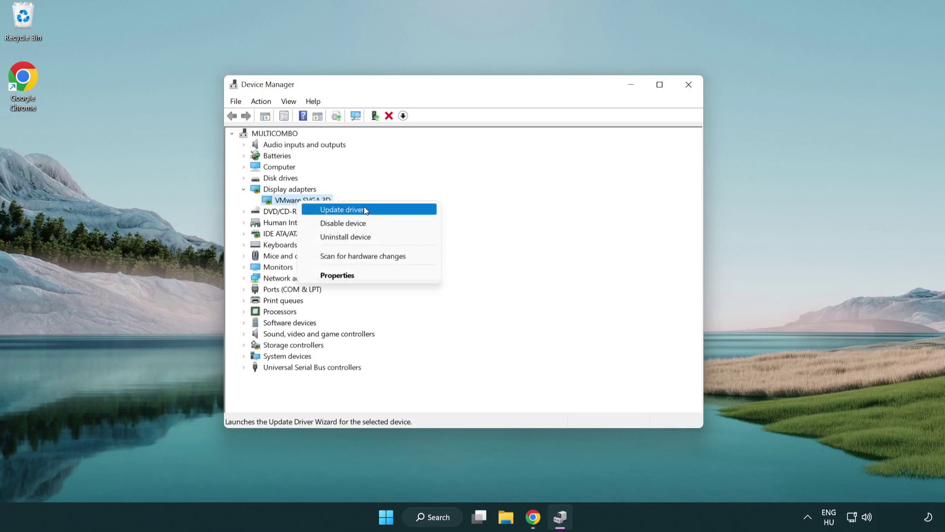
{"action": "left_click", "coordinate": [377, 212]}
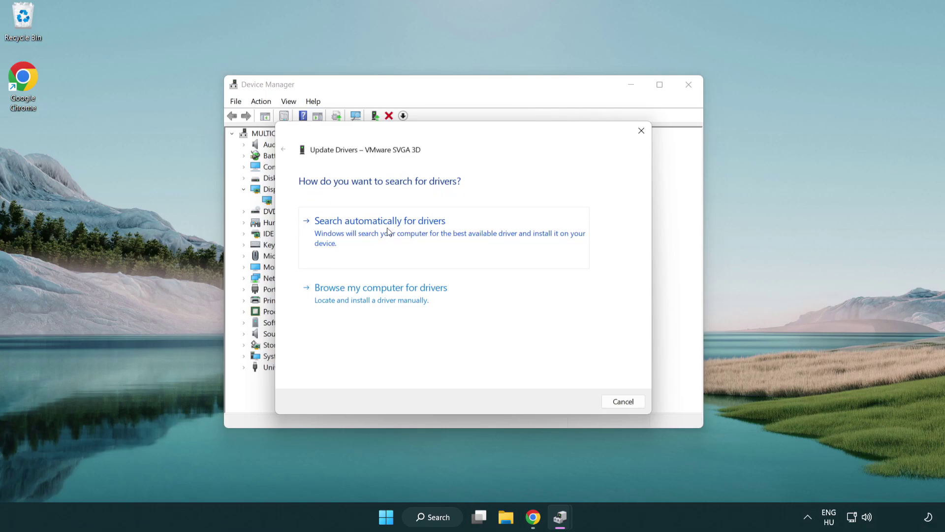
{"action": "left_click", "coordinate": [388, 228]}
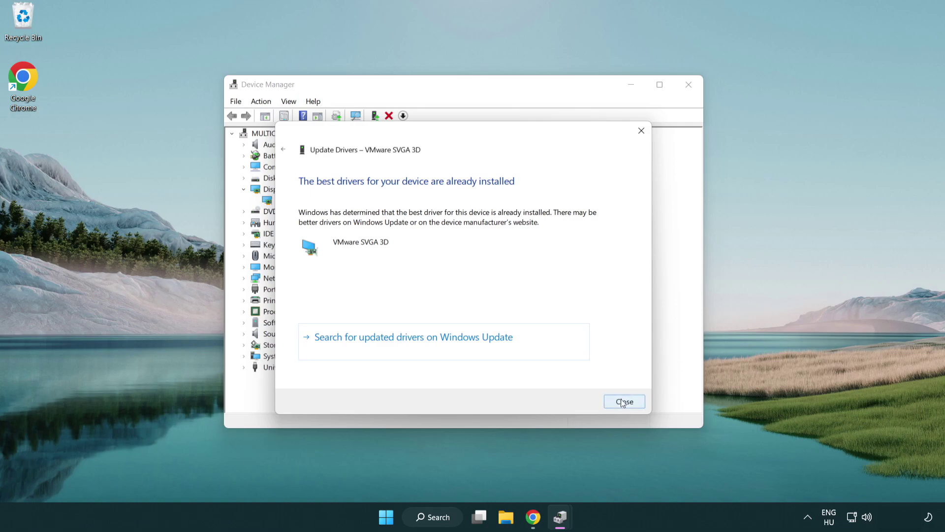
{"action": "left_click", "coordinate": [621, 403]}
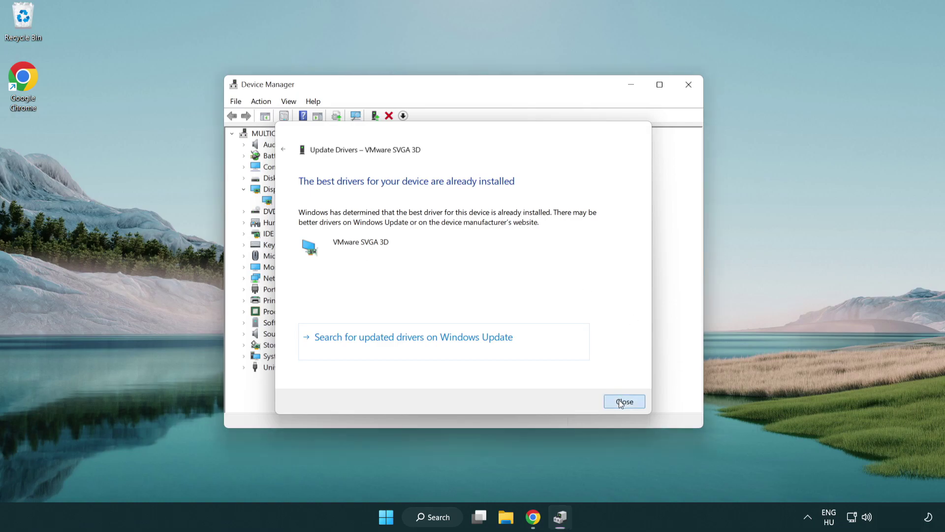
{"action": "left_click", "coordinate": [686, 84]}
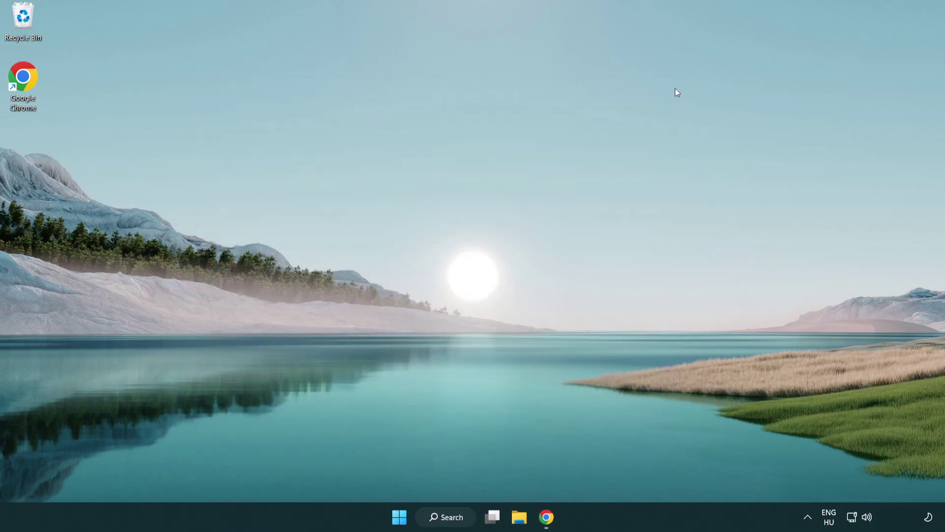
{"action": "left_click", "coordinate": [452, 522]}
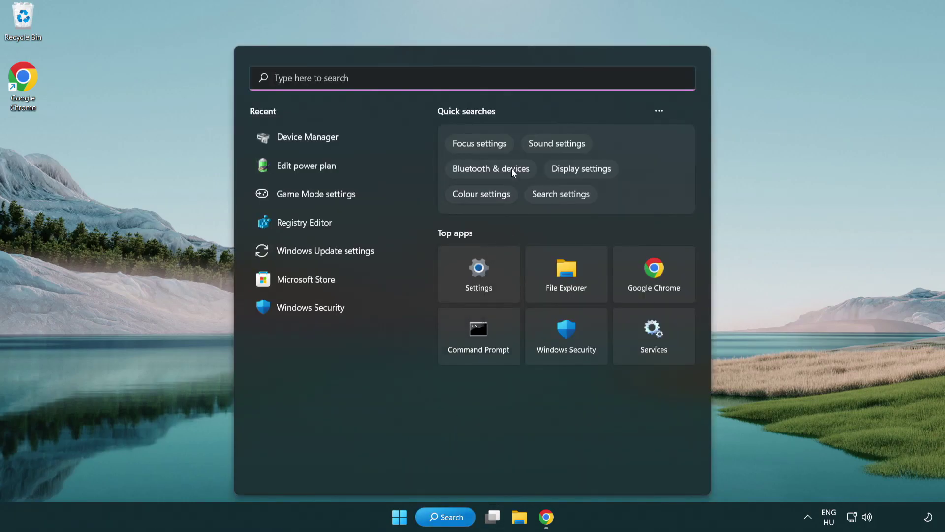
{"action": "type", "text": "game mode"}
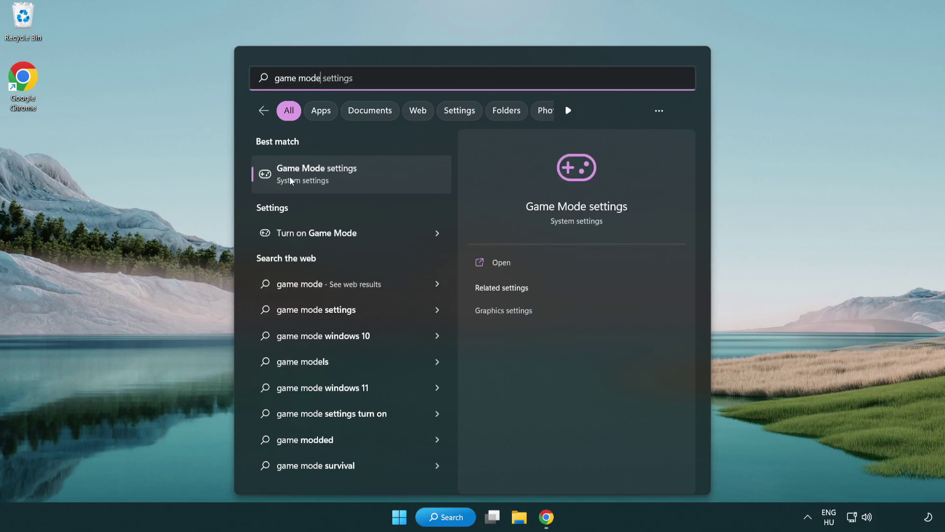
{"action": "left_click", "coordinate": [356, 178]}
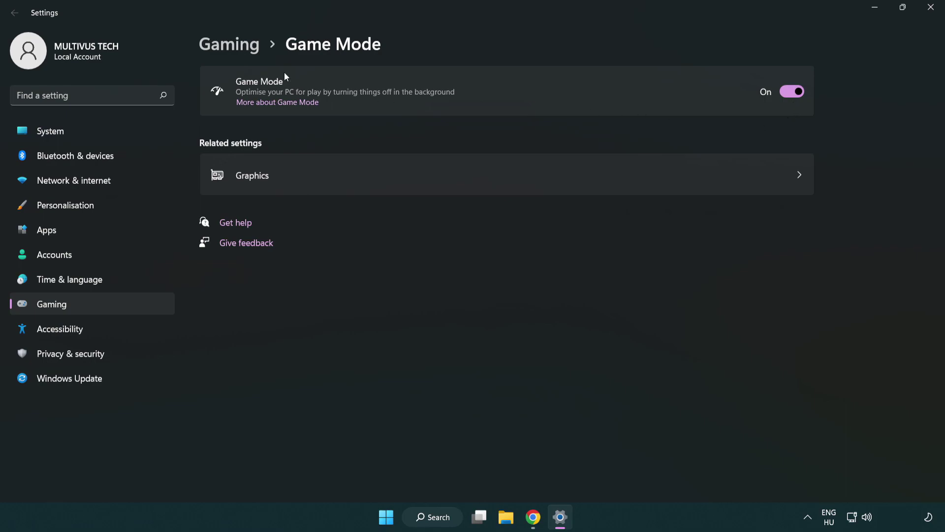
{"action": "left_click", "coordinate": [244, 49]}
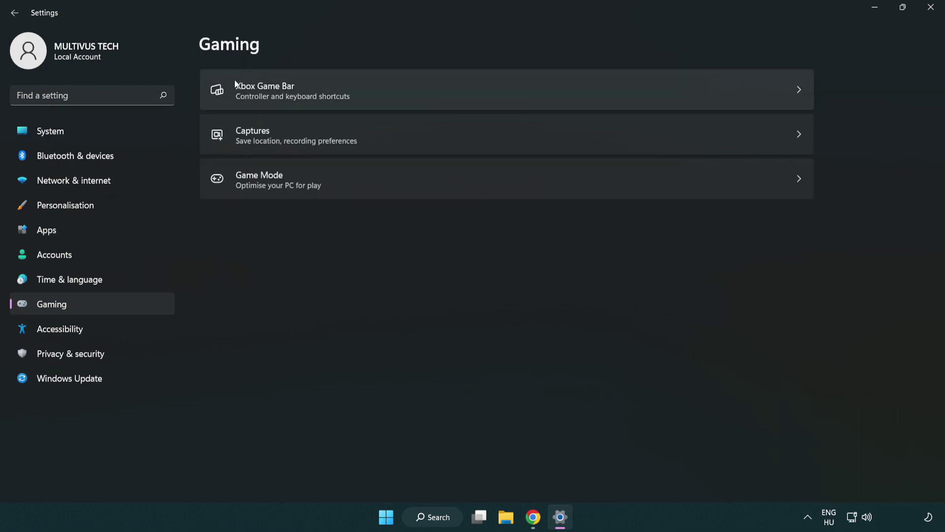
{"action": "left_click", "coordinate": [419, 92]}
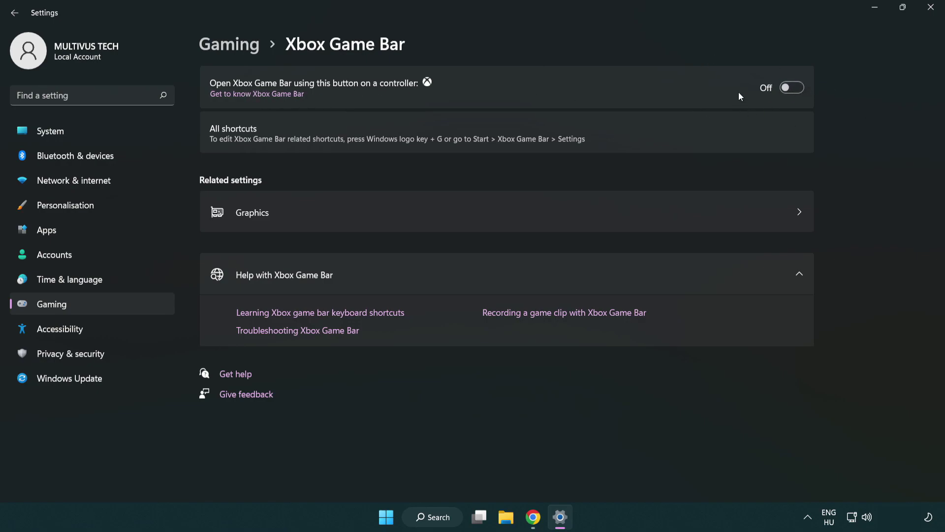
{"action": "left_click", "coordinate": [931, 7]}
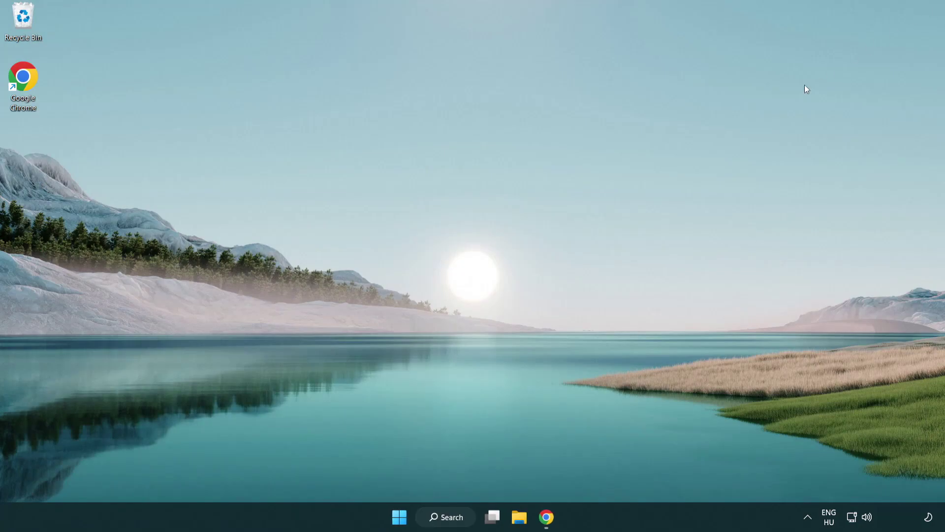
Step: Launch Task Manager from the Start button menu and end the Google Chrome (8) process
{"action": "right_click", "coordinate": [399, 518]}
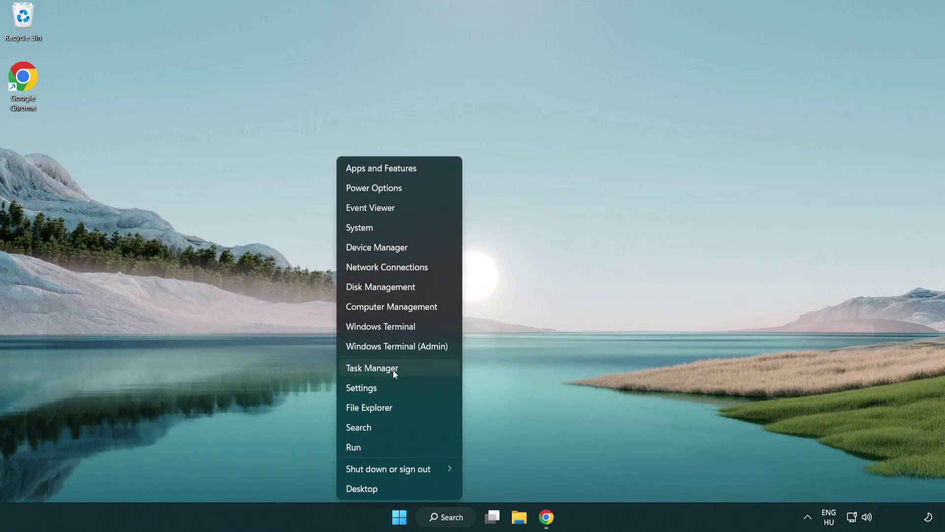
{"action": "left_click", "coordinate": [415, 368]}
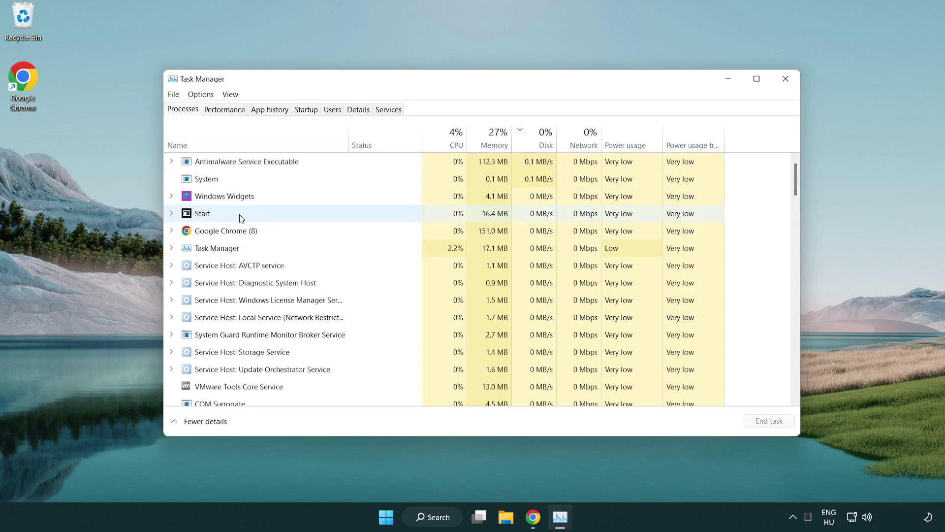
{"action": "left_click", "coordinate": [241, 232]}
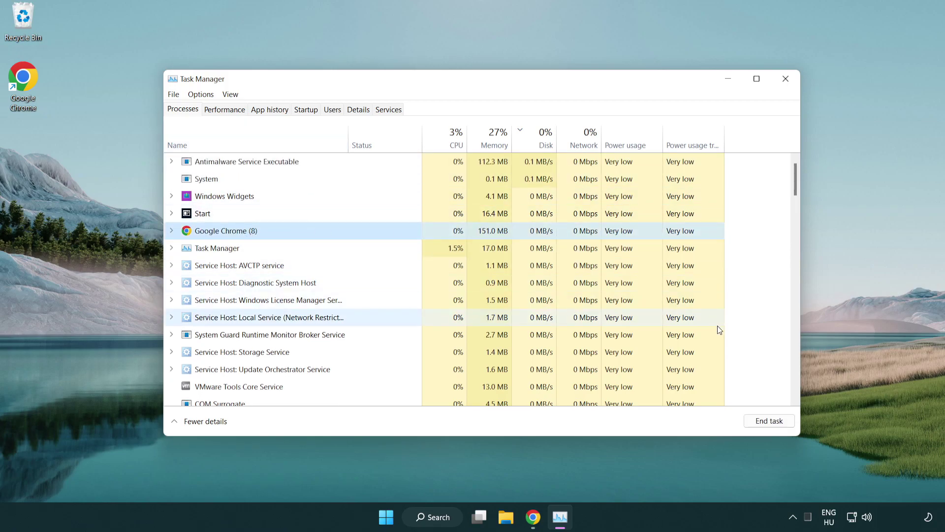
{"action": "left_click", "coordinate": [772, 422]}
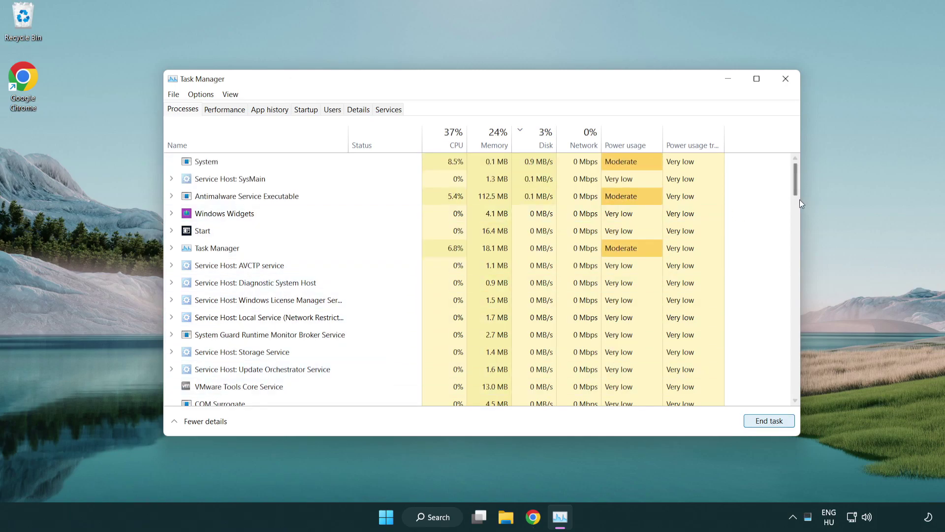
{"action": "mouse_move", "coordinate": [799, 188]}
{"action": "left_mouse_down"}
{"action": "mouse_move", "coordinate": [796, 330]}
{"action": "mouse_move", "coordinate": [792, 179]}
{"action": "left_mouse_up"}
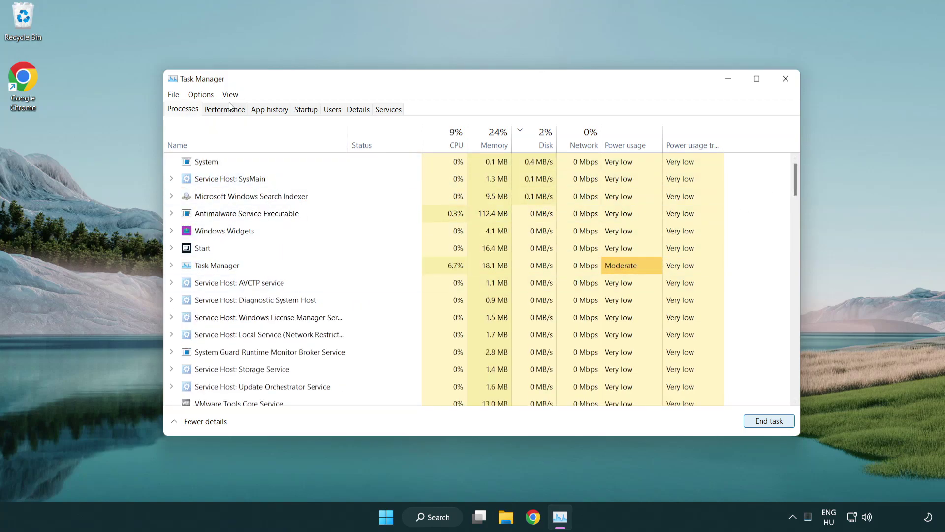
Step: Disable Cortana, Phone Link and Terminal in the Startup apps list, then close Task Manager
{"action": "left_click", "coordinate": [312, 112]}
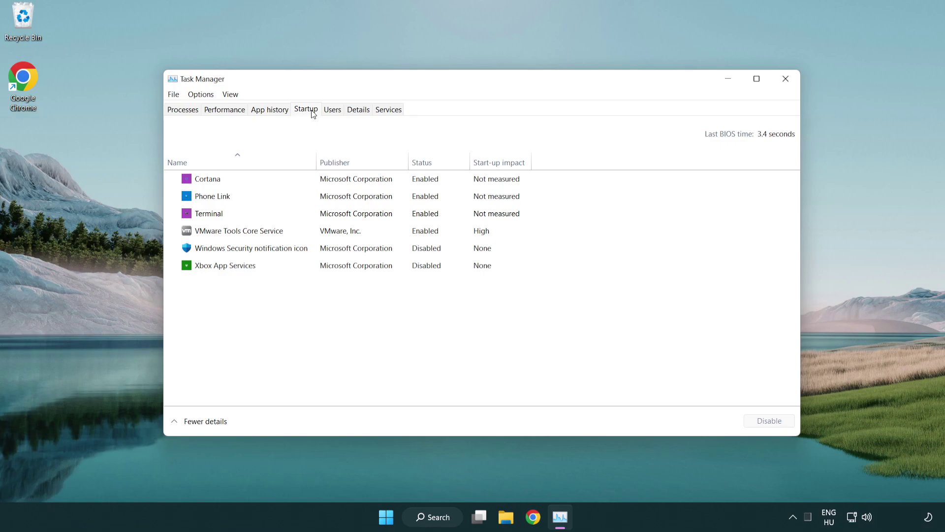
{"action": "left_click", "coordinate": [339, 179]}
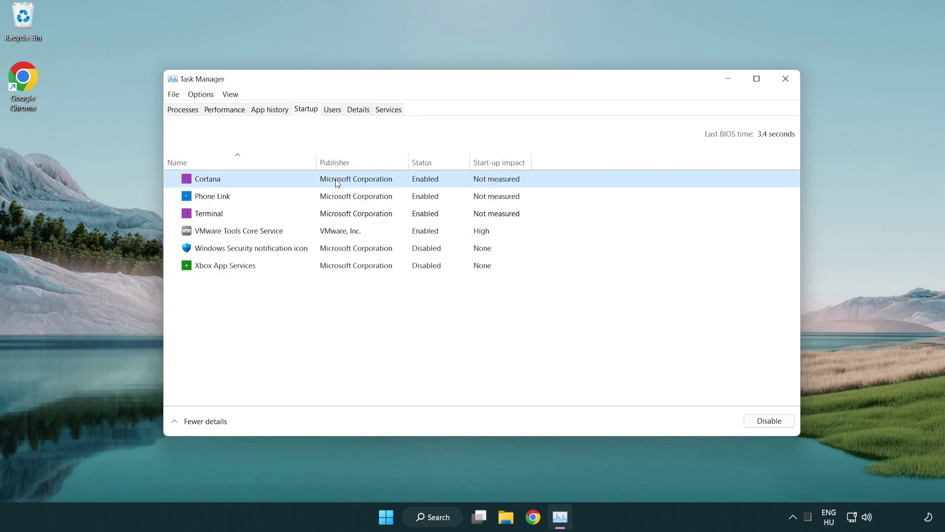
{"action": "left_click", "coordinate": [748, 421]}
{"action": "left_click", "coordinate": [375, 197]}
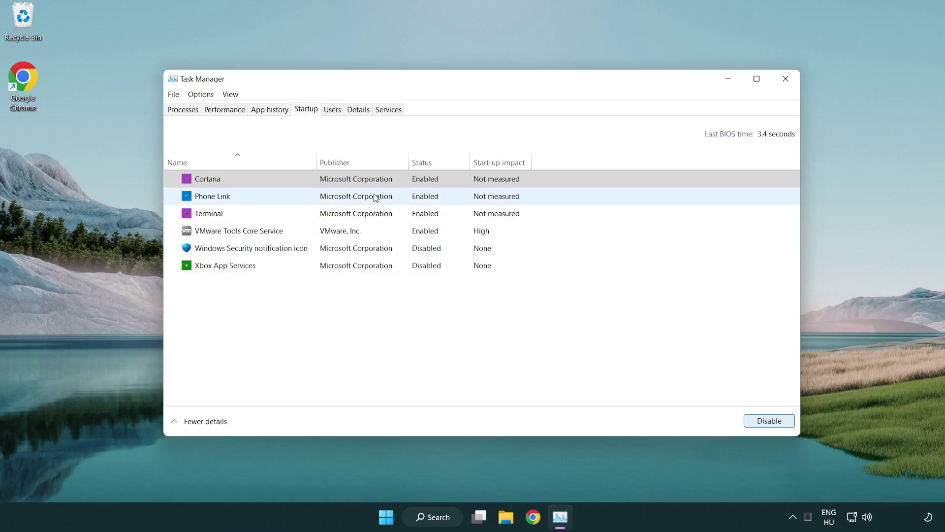
{"action": "left_click", "coordinate": [763, 420]}
{"action": "left_click", "coordinate": [321, 217]}
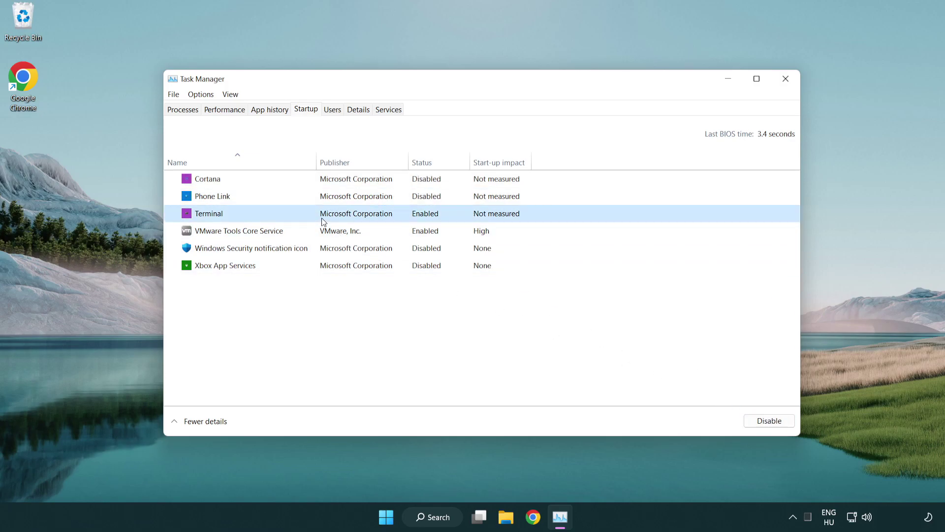
{"action": "left_click", "coordinate": [789, 425]}
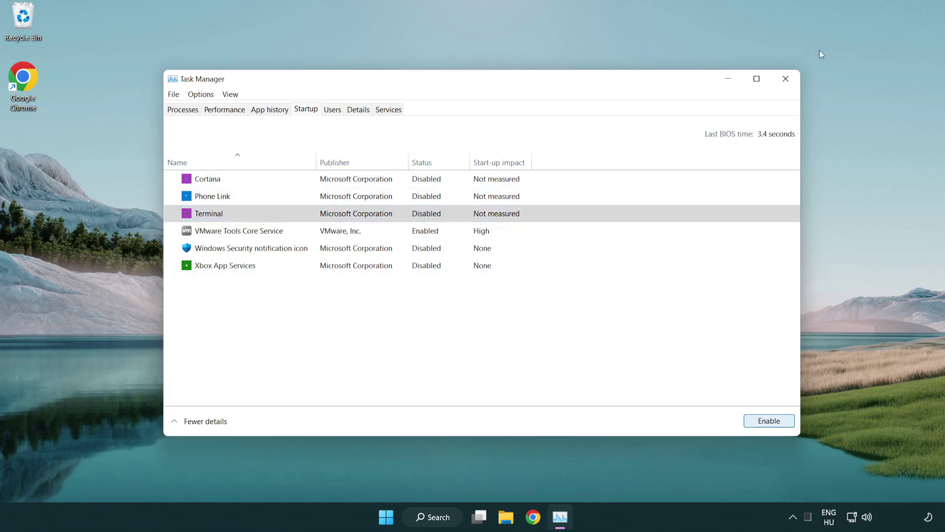
{"action": "left_click", "coordinate": [789, 85]}
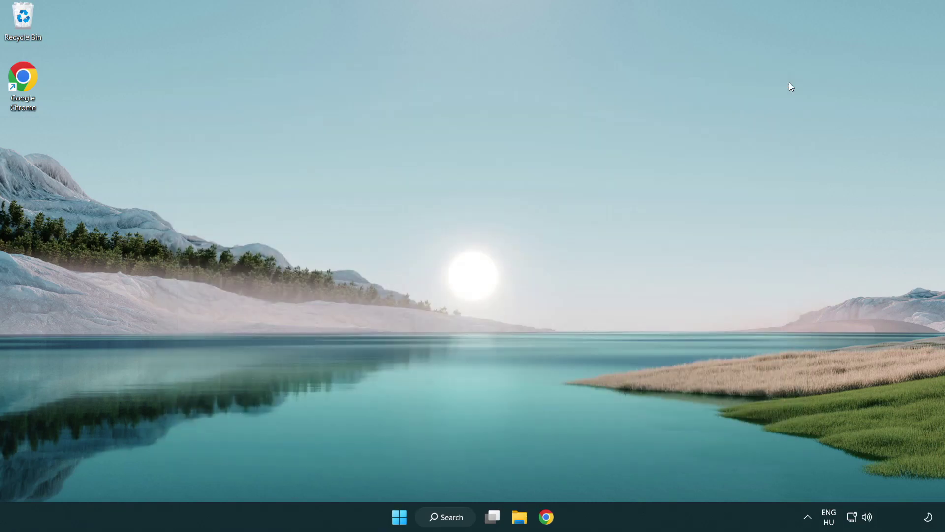
Step: Run Check for updates in Windows Update, see the PC is up to date, and close Settings
{"action": "left_click", "coordinate": [449, 517]}
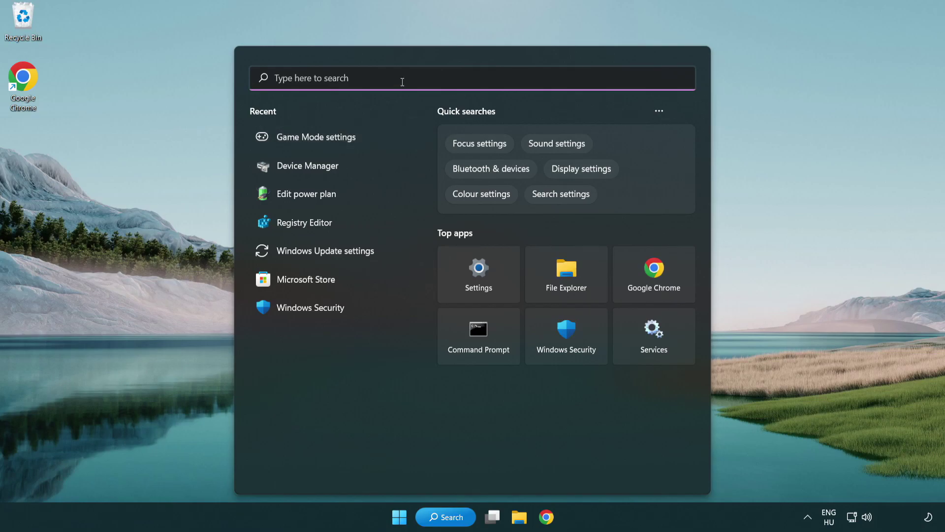
{"action": "type", "text": "update"}
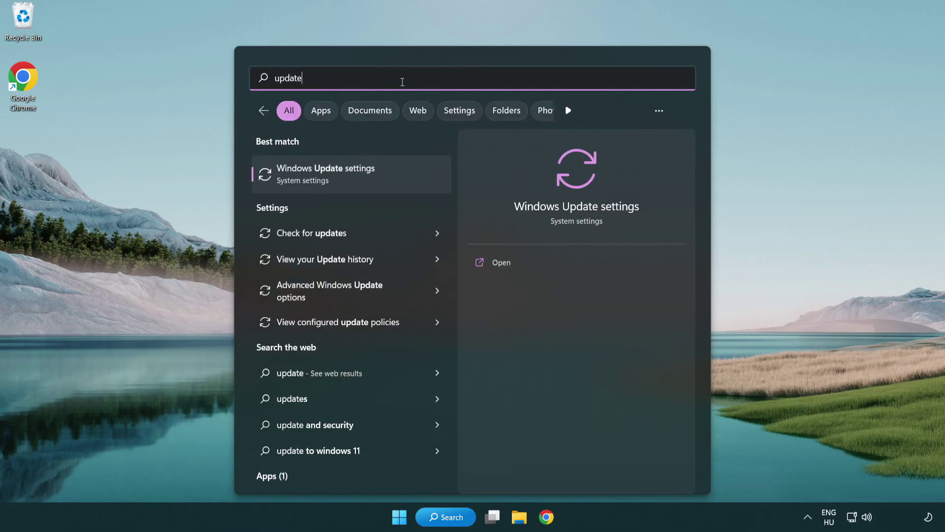
{"action": "left_click", "coordinate": [365, 182]}
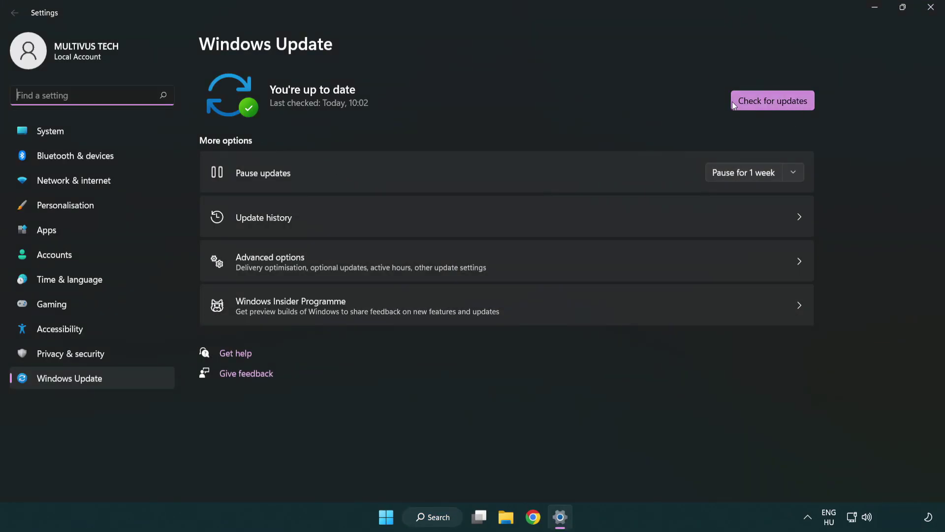
{"action": "left_click", "coordinate": [779, 102]}
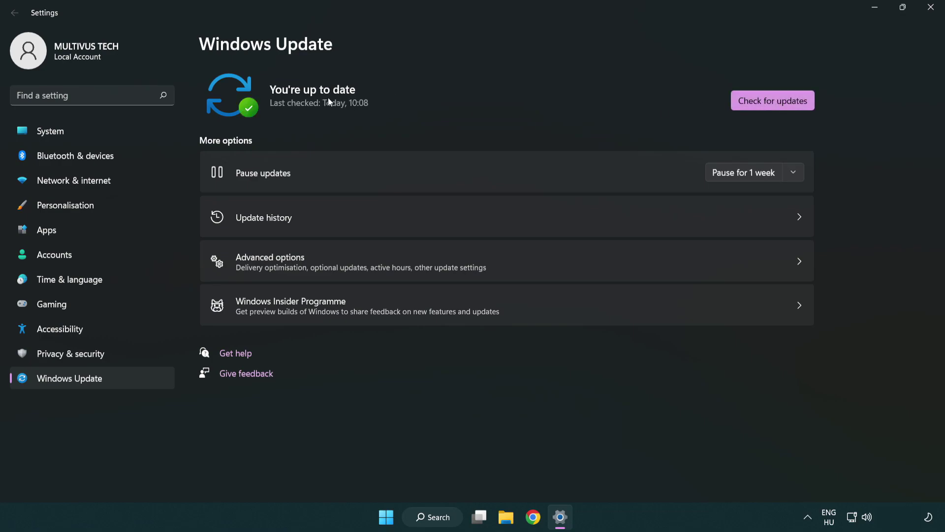
{"action": "left_click", "coordinate": [933, 15]}
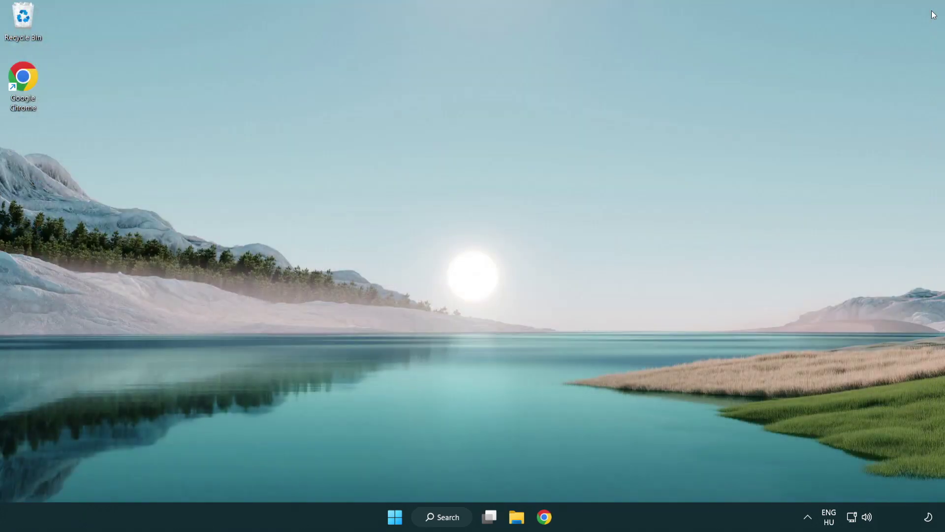
Step: Launch regedit and navigate to HKEY_CURRENT_USER\System\GameConfigStore
{"action": "left_click", "coordinate": [430, 521]}
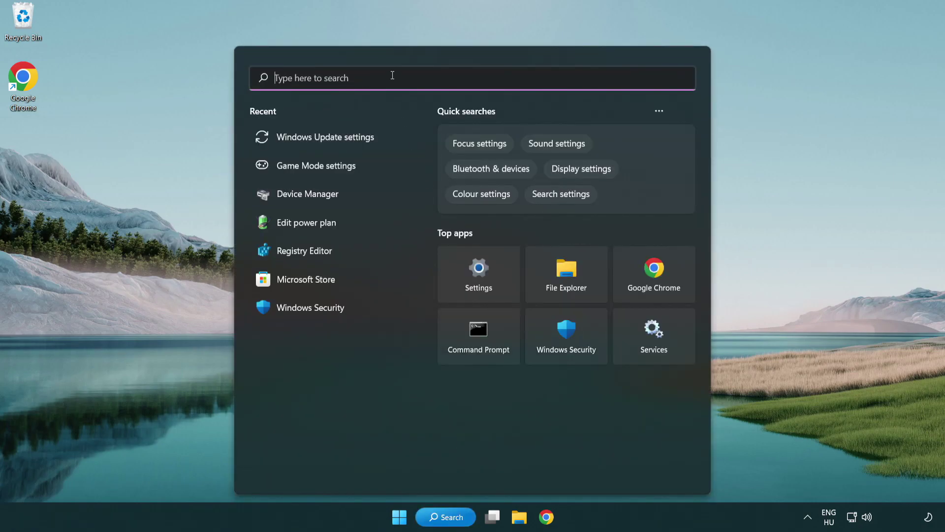
{"action": "type", "text": "regedit"}
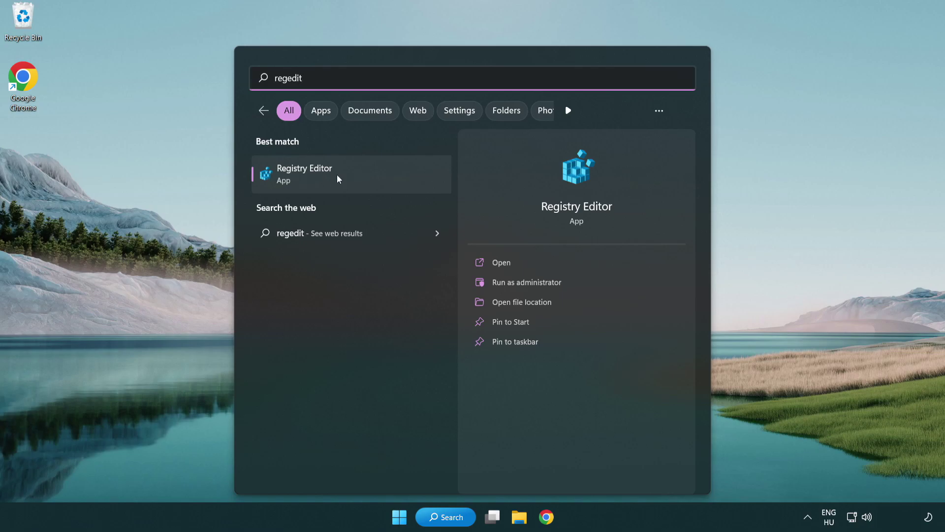
{"action": "left_click", "coordinate": [363, 176]}
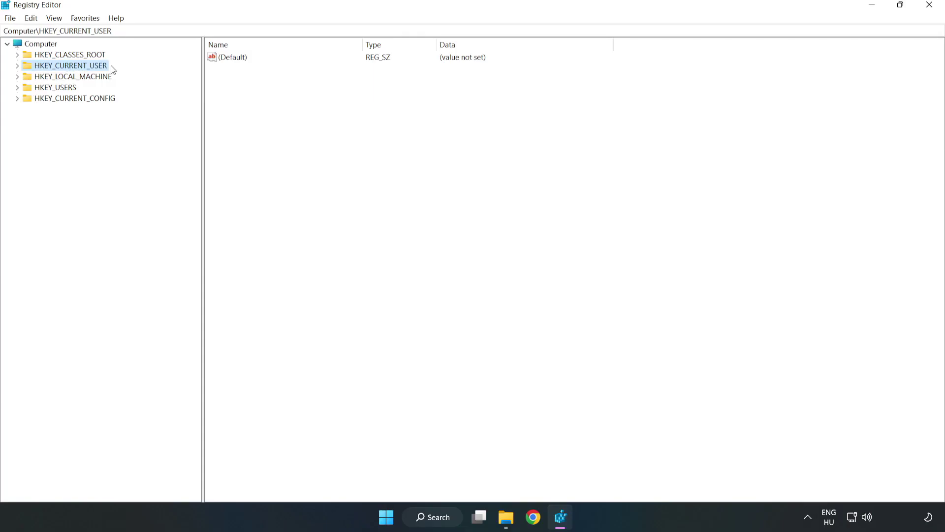
{"action": "left_click", "coordinate": [18, 66]}
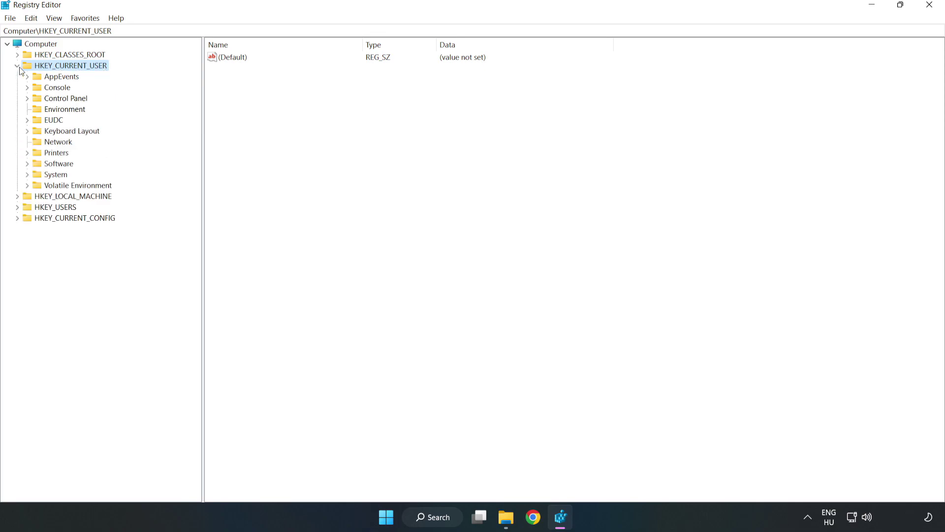
{"action": "left_click", "coordinate": [27, 175]}
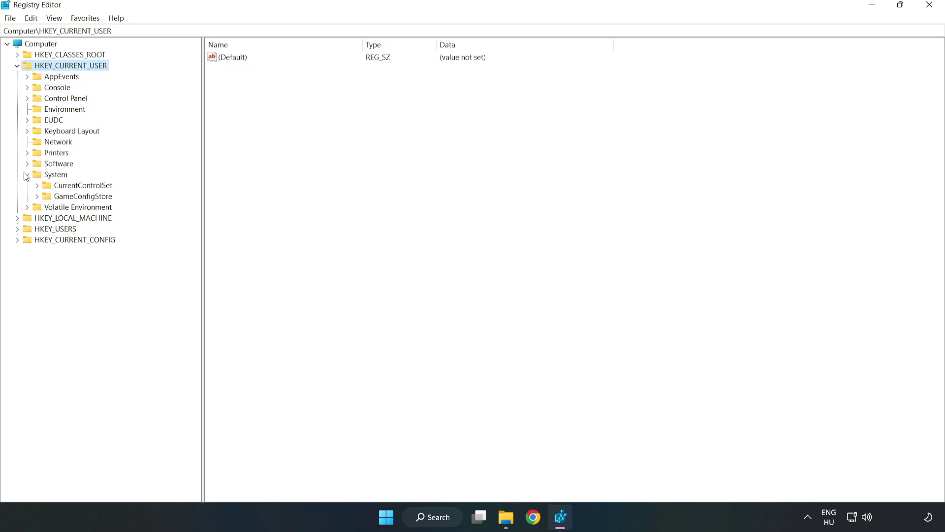
{"action": "left_click", "coordinate": [79, 198]}
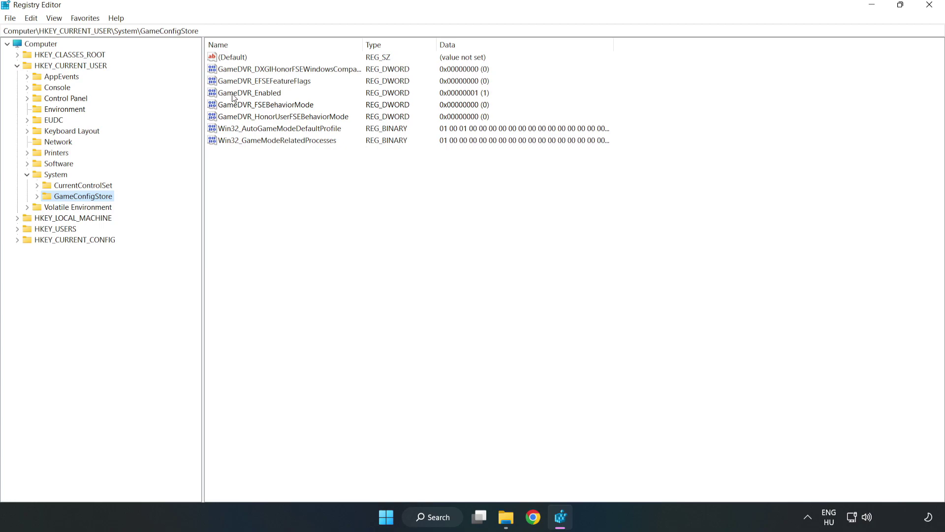
Step: Change GameDVR_Enabled's value data from 1 to 0, then collapse HKEY_CURRENT_USER
{"action": "left_click", "coordinate": [207, 97]}
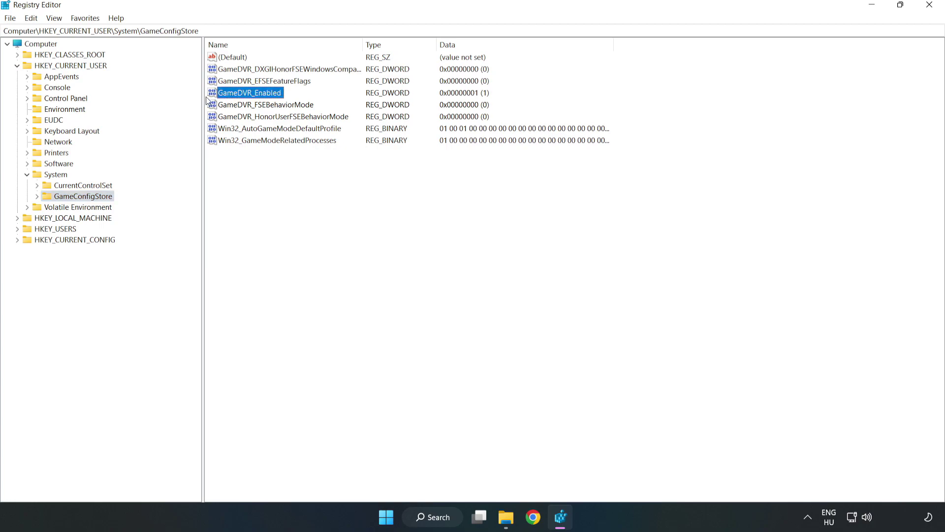
{"action": "right_click", "coordinate": [258, 97]}
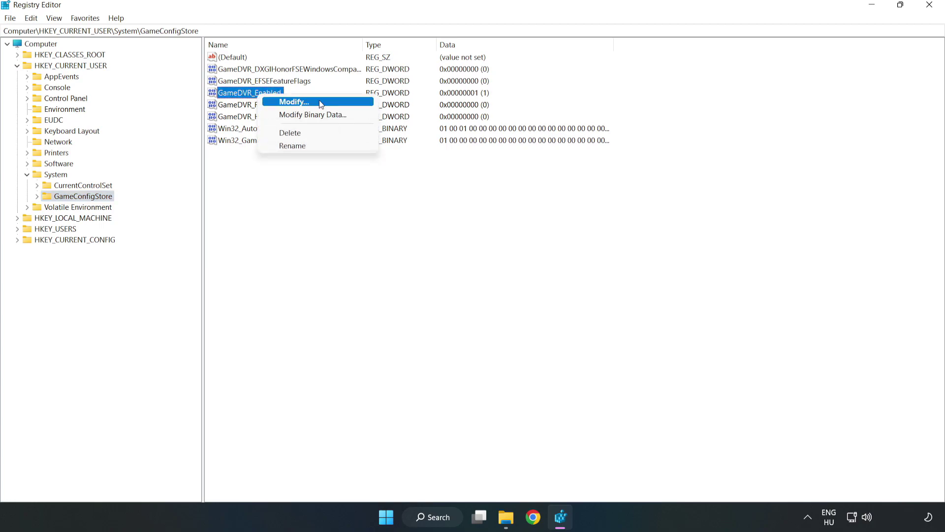
{"action": "left_click", "coordinate": [301, 102]}
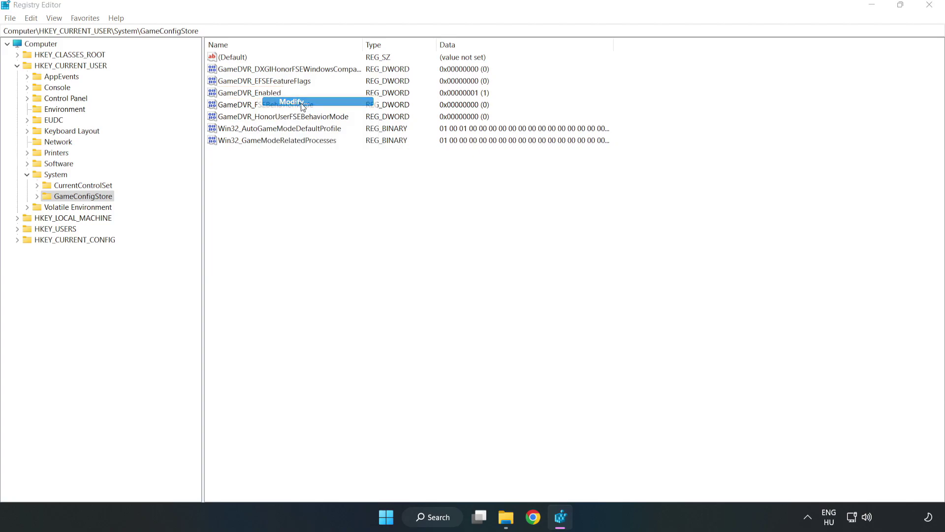
{"action": "left_click_drag", "start_coordinate": [191, 67], "coordinate": [527, 200]}
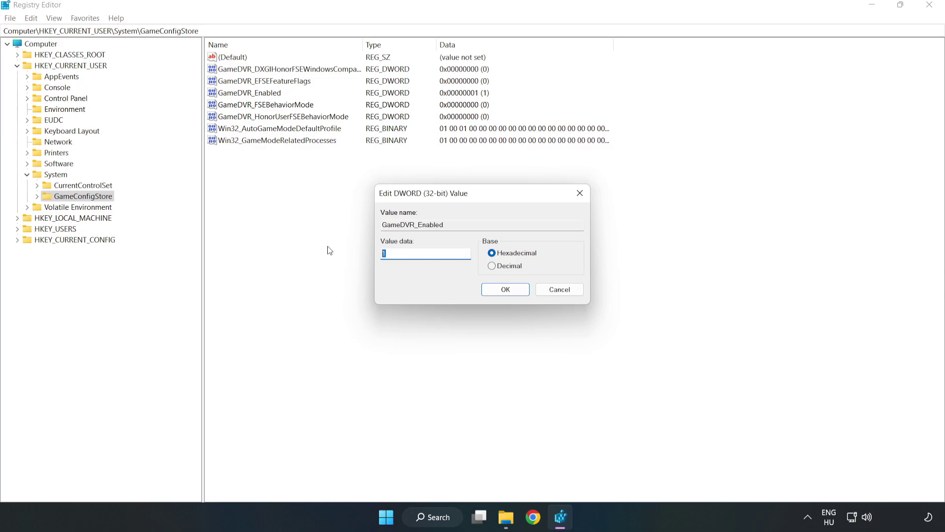
{"action": "type", "text": "0"}
{"action": "left_click", "coordinate": [505, 290]}
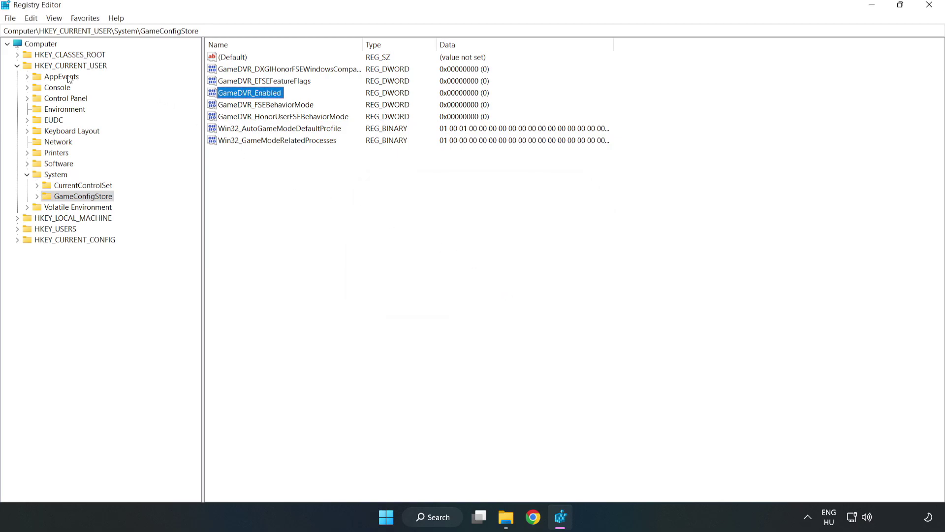
{"action": "left_click", "coordinate": [17, 66]}
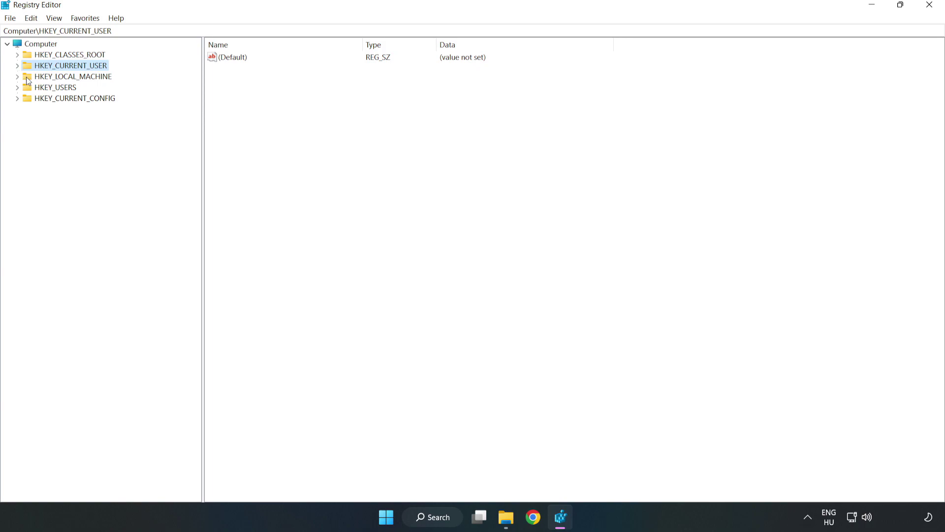
Step: Expand HKEY_LOCAL_MACHINE\SOFTWARE\Microsoft\PolicyManager\default\ApplicationManagement and select the AllowGameDVR key
{"action": "double_click", "coordinate": [22, 77]}
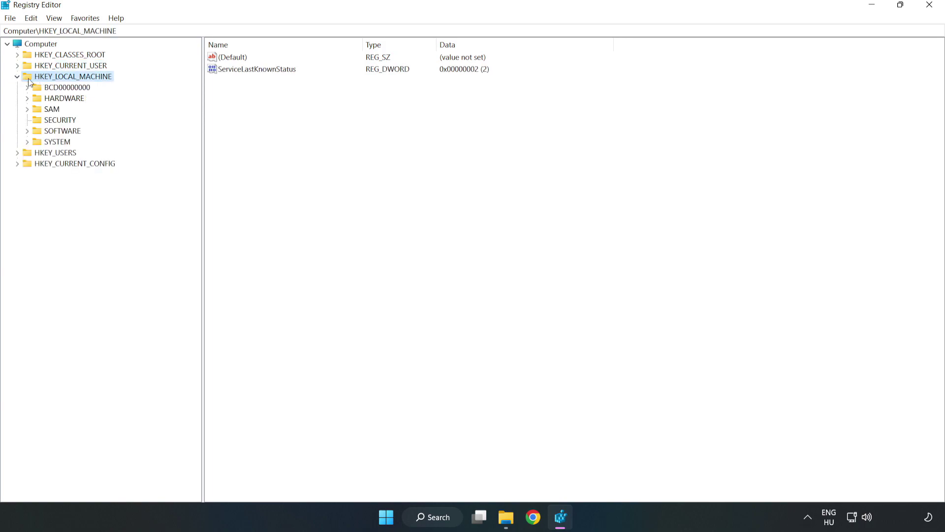
{"action": "left_click", "coordinate": [28, 131]}
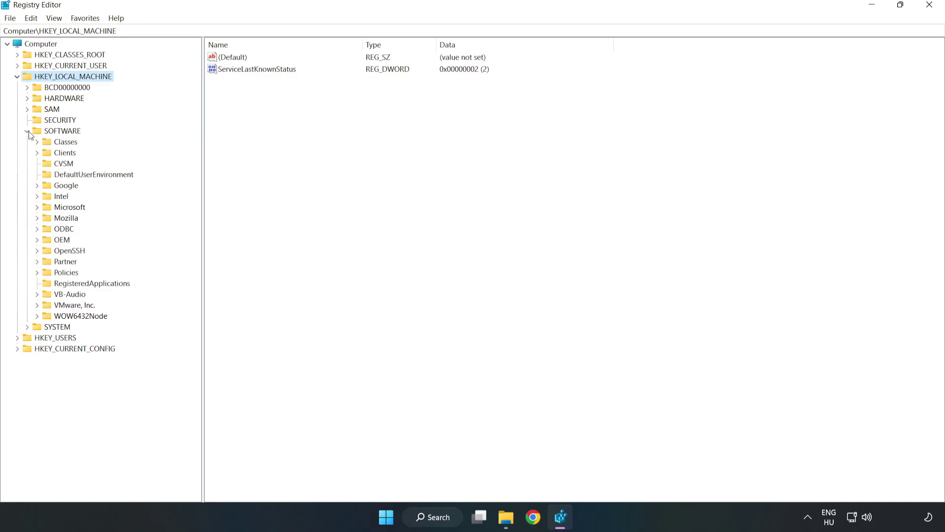
{"action": "left_click", "coordinate": [37, 207]}
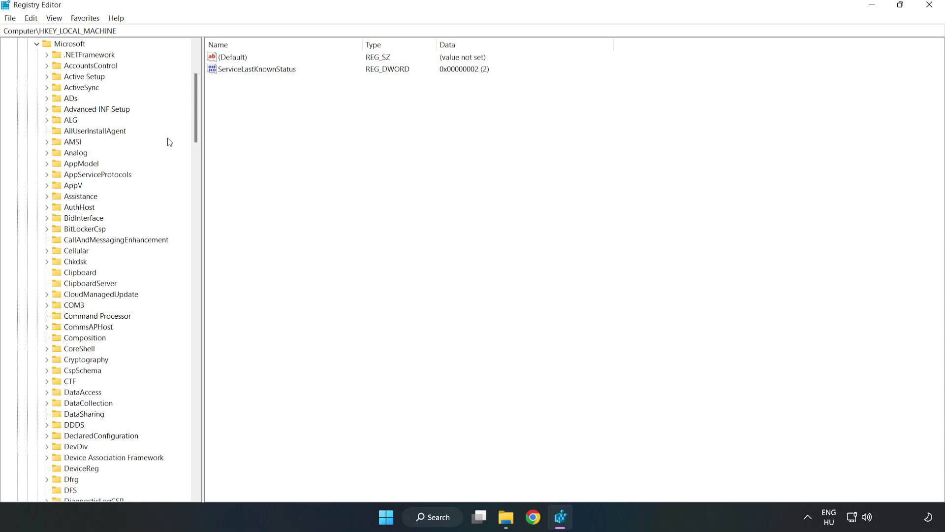
{"action": "left_click_drag", "start_coordinate": [194, 126], "coordinate": [216, 351]}
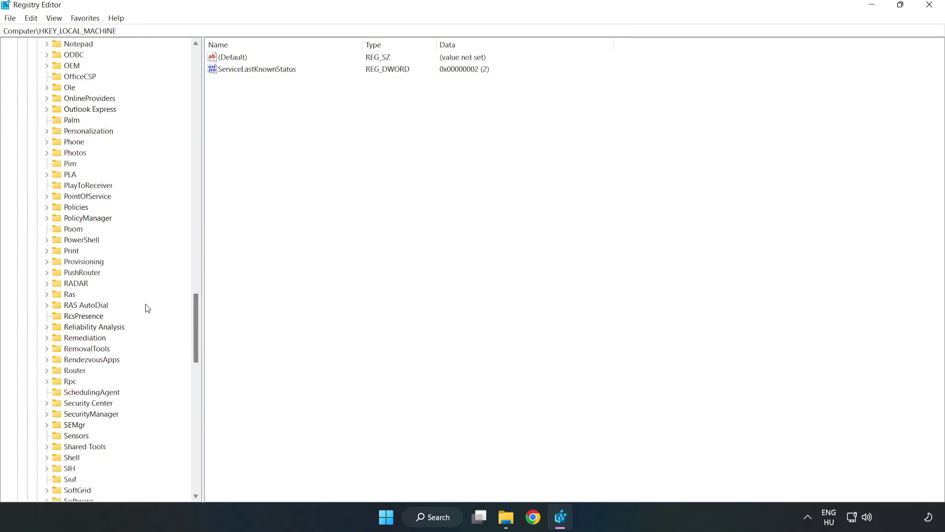
{"action": "left_click", "coordinate": [47, 218]}
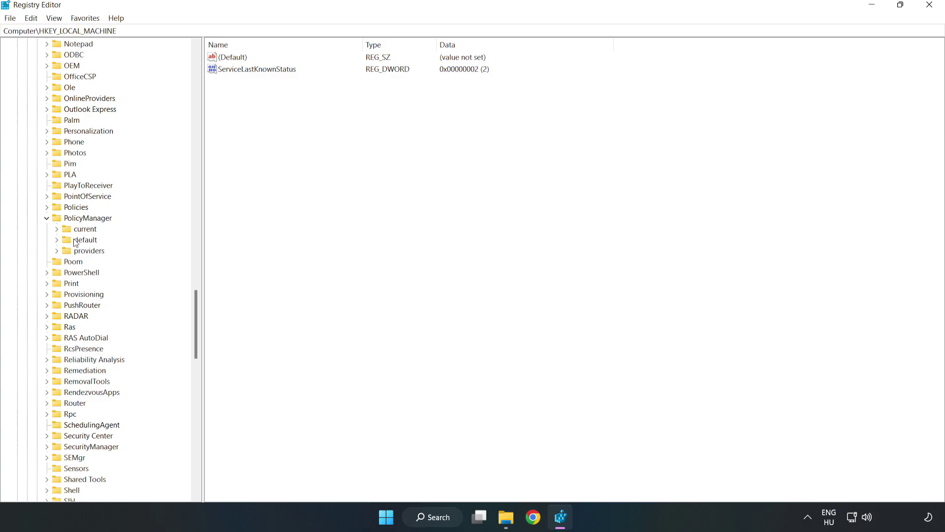
{"action": "left_click", "coordinate": [57, 240]}
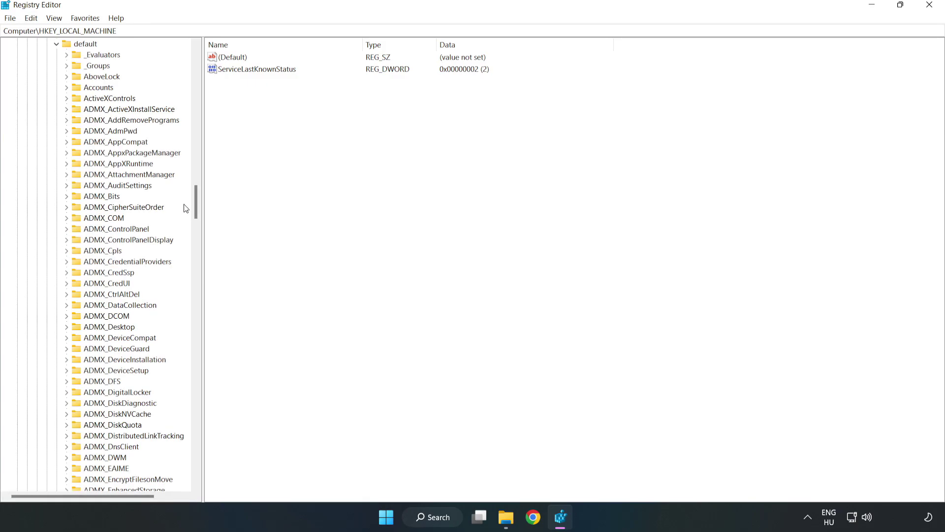
{"action": "left_click_drag", "start_coordinate": [196, 206], "coordinate": [193, 316]}
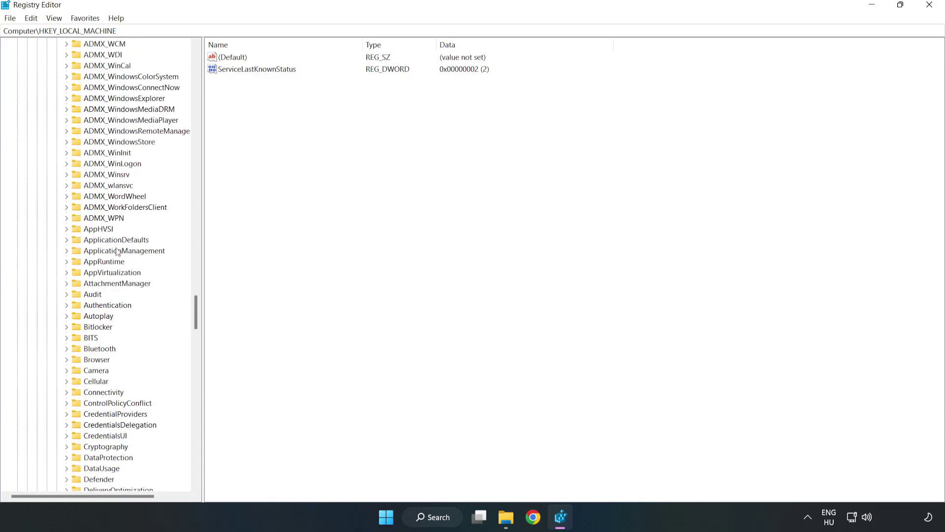
{"action": "left_click", "coordinate": [67, 251]}
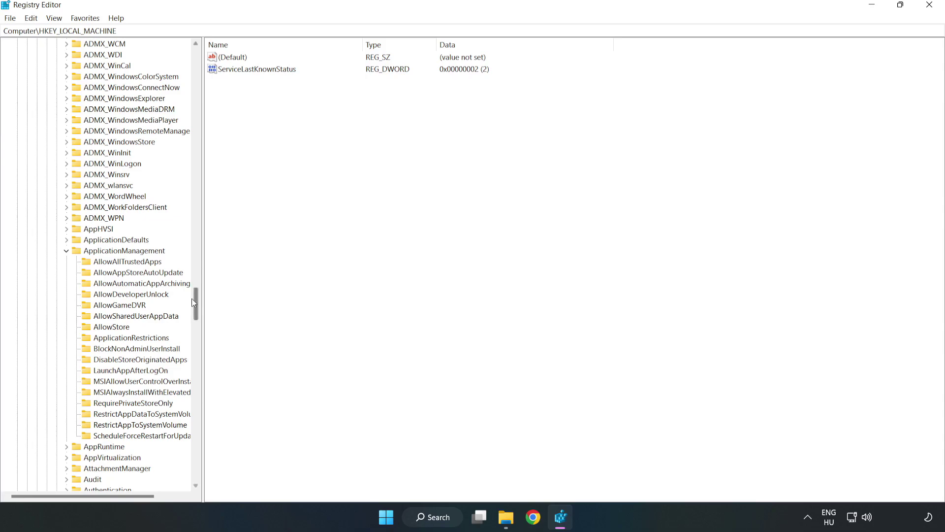
{"action": "left_click", "coordinate": [110, 306]}
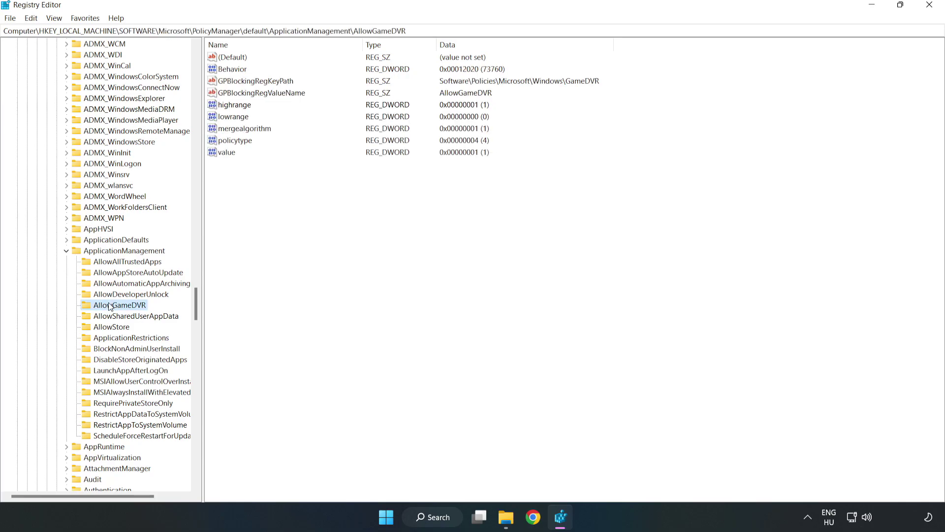
Step: Set AllowGameDVR's value entry data to 0, then close Registry Editor
{"action": "left_click", "coordinate": [222, 152]}
{"action": "right_click", "coordinate": [232, 156]}
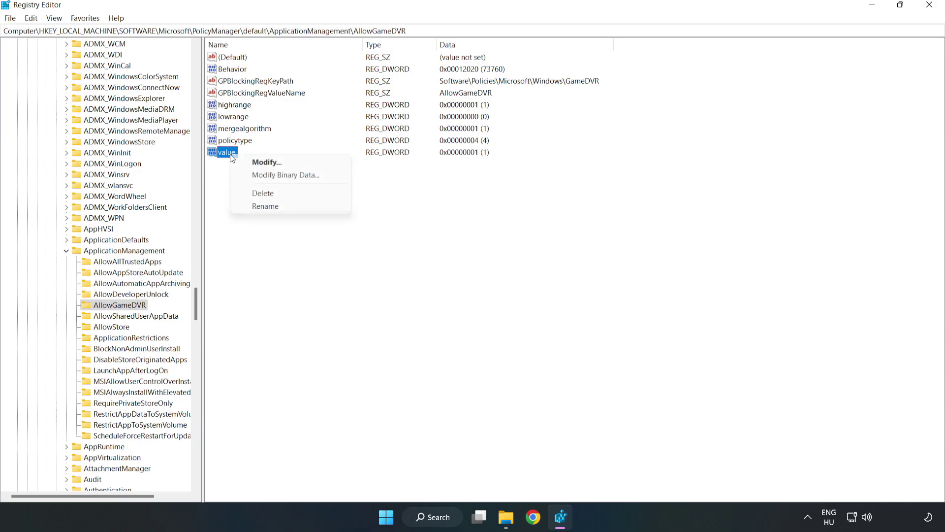
{"action": "left_click", "coordinate": [272, 162]}
{"action": "left_click_drag", "start_coordinate": [176, 64], "coordinate": [481, 196]}
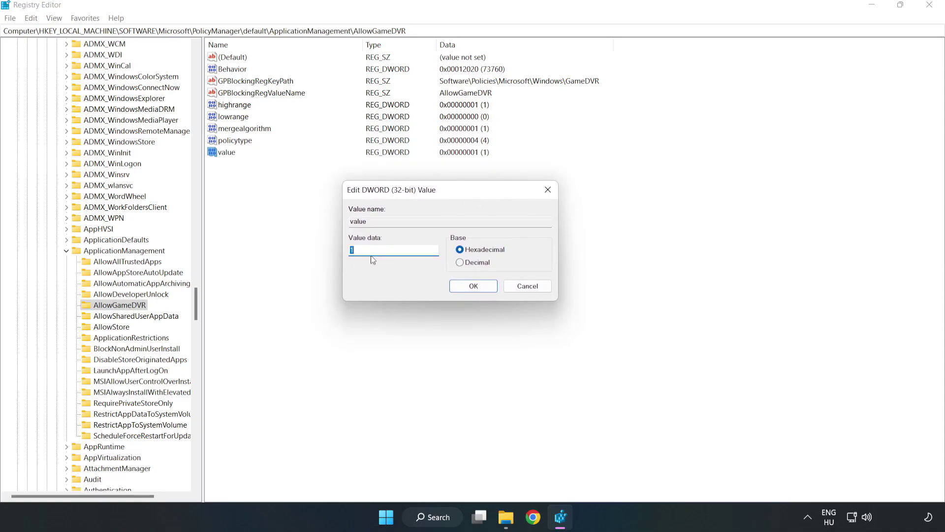
{"action": "type", "text": "0"}
{"action": "left_click", "coordinate": [475, 287]}
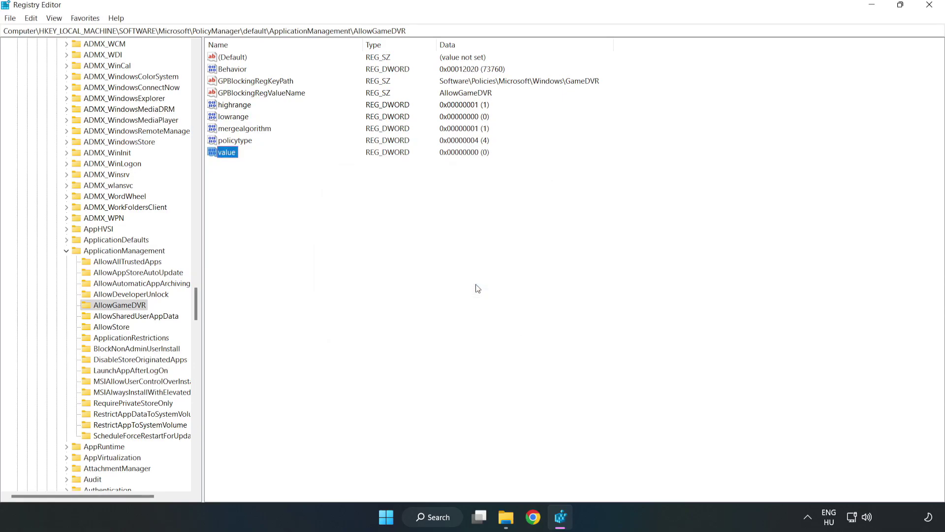
{"action": "left_click", "coordinate": [930, 10]}
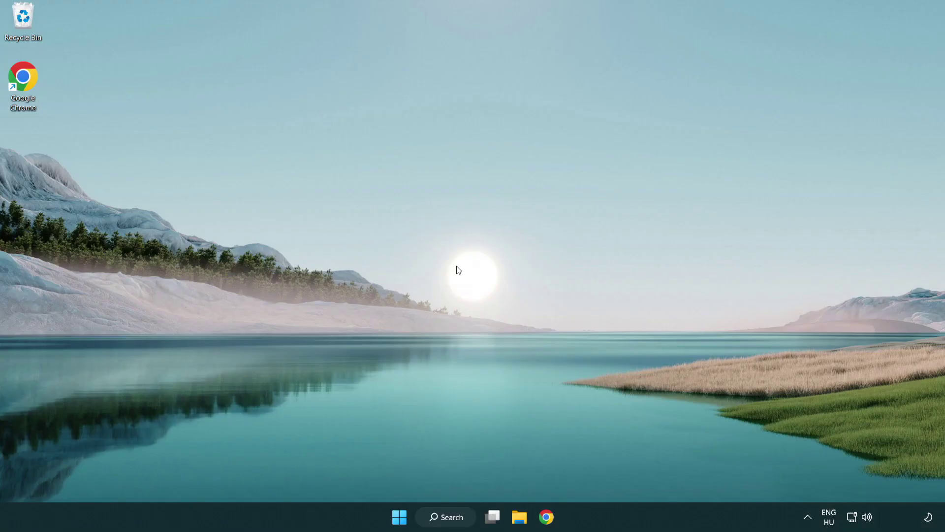
Step: In Chrome, download dxwebsetup.exe from the DirectX End-User Runtime page and run the installer
{"action": "left_click", "coordinate": [549, 521]}
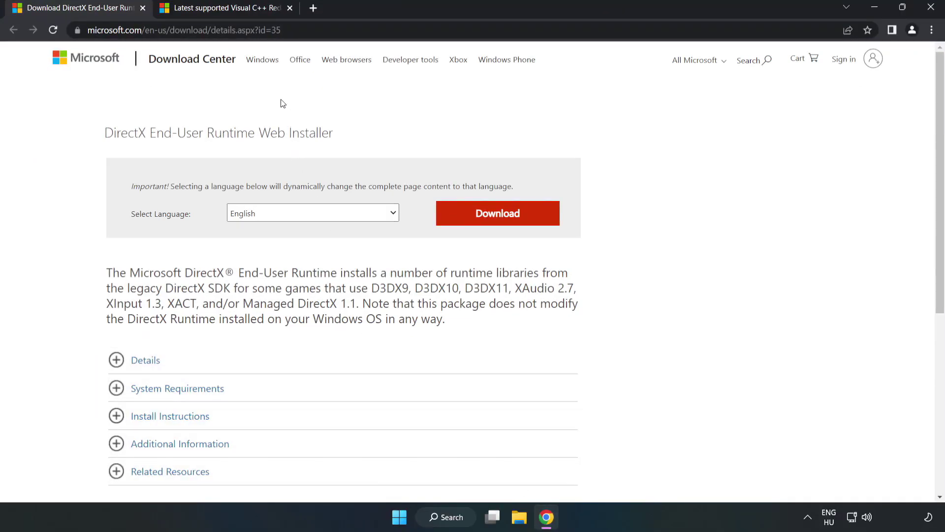
{"action": "left_click", "coordinate": [311, 28]}
{"action": "left_click_drag", "start_coordinate": [236, 29], "coordinate": [311, 29]}
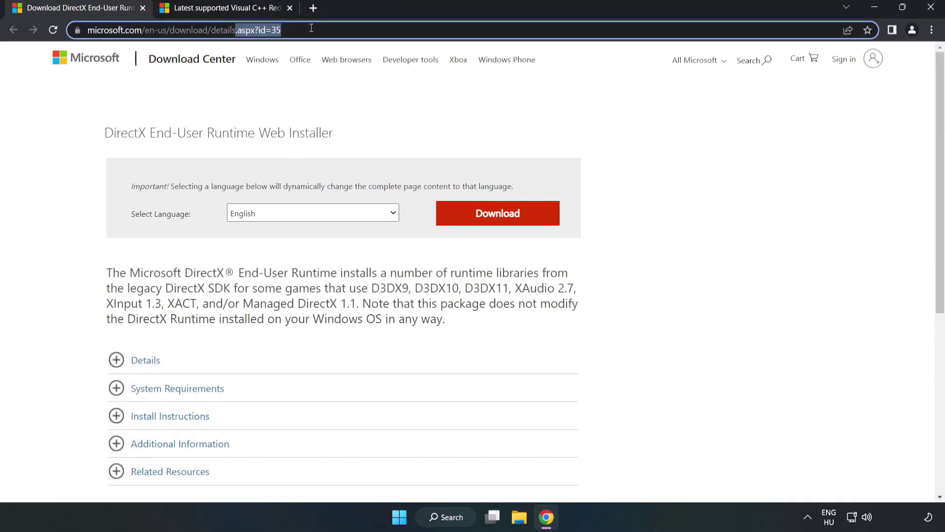
{"action": "left_click", "coordinate": [382, 116]}
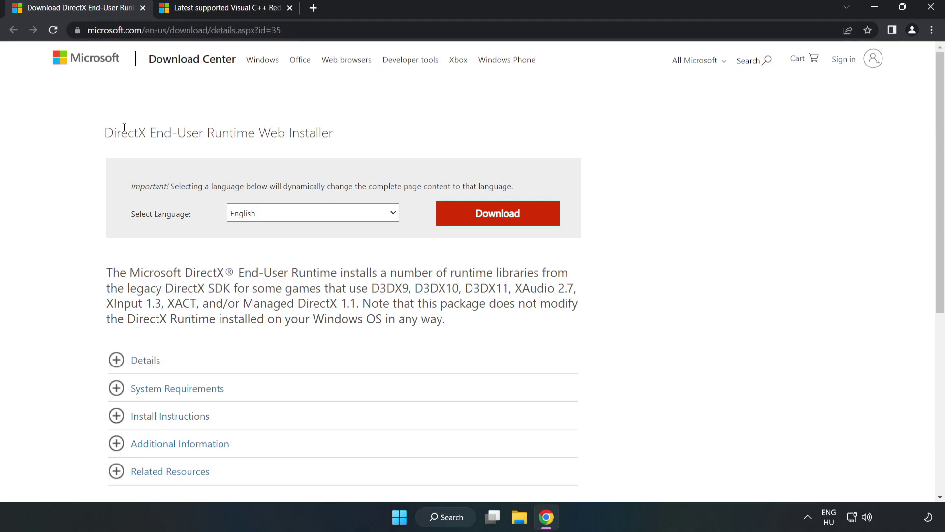
{"action": "left_click", "coordinate": [504, 224]}
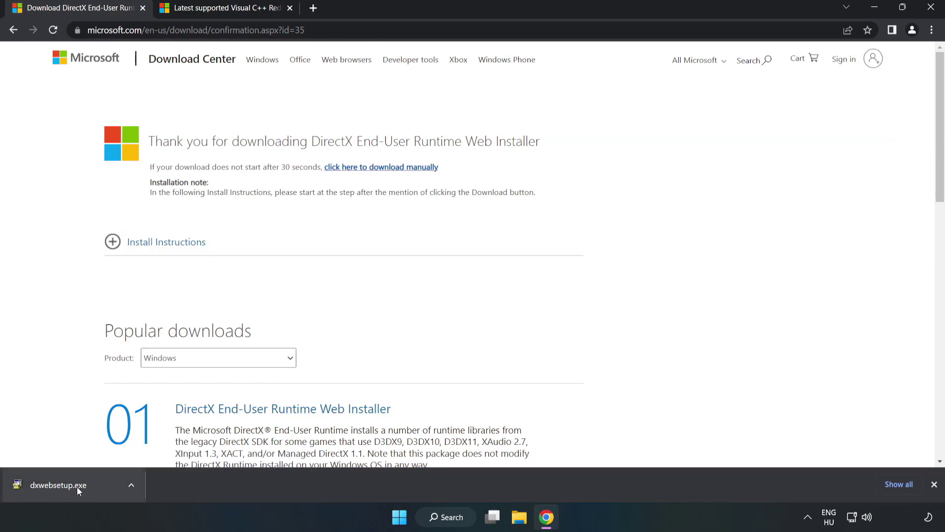
{"action": "left_click", "coordinate": [96, 487]}
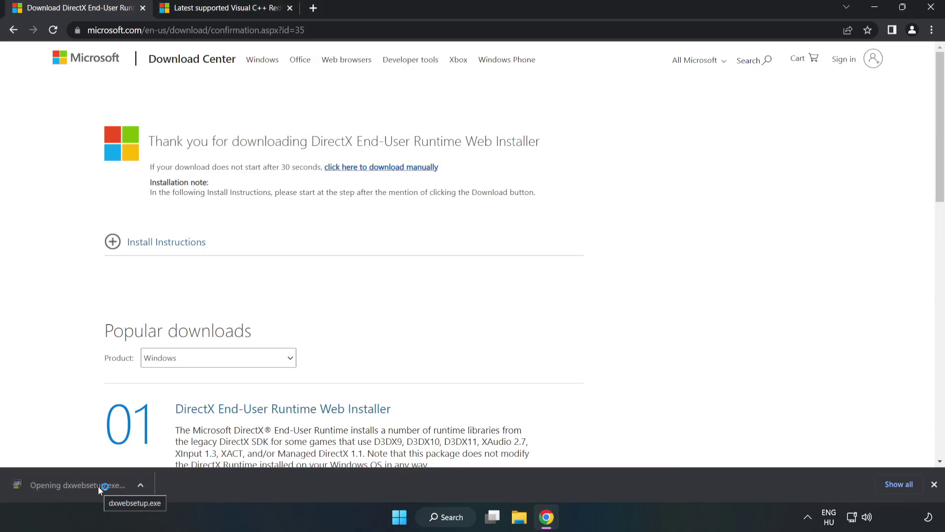
{"action": "left_click_drag", "start_coordinate": [212, 89], "coordinate": [449, 134]}
{"action": "left_click_drag", "start_coordinate": [608, 232], "coordinate": [609, 288]}
Step: Accept the DirectX licence, skip the Bing Bar, and finish setup, which reports DirectX already up to date
{"action": "left_click", "coordinate": [431, 302]}
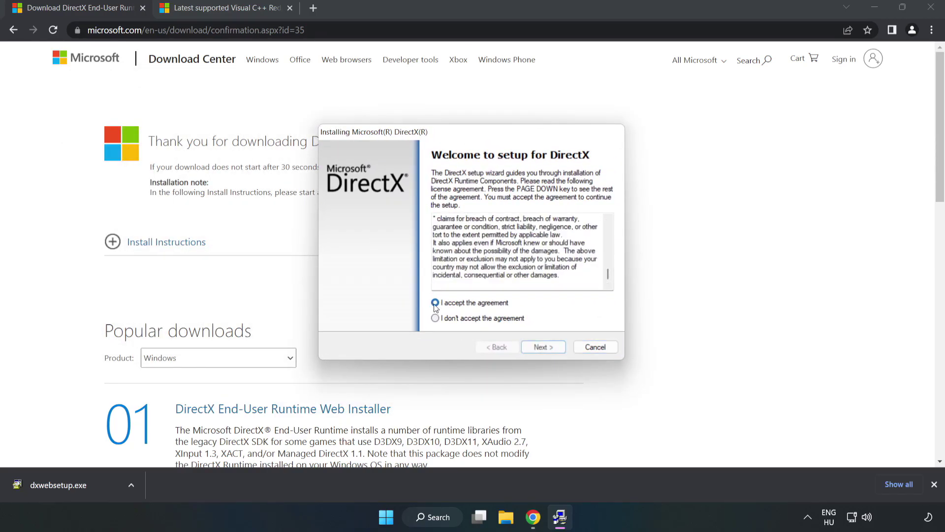
{"action": "left_click", "coordinate": [547, 348]}
{"action": "left_click", "coordinate": [428, 260]}
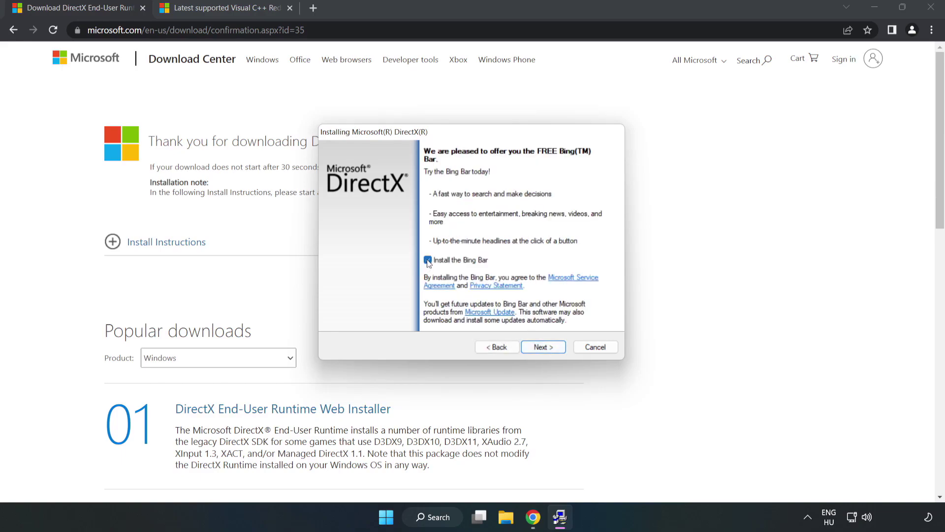
{"action": "left_click", "coordinate": [544, 347]}
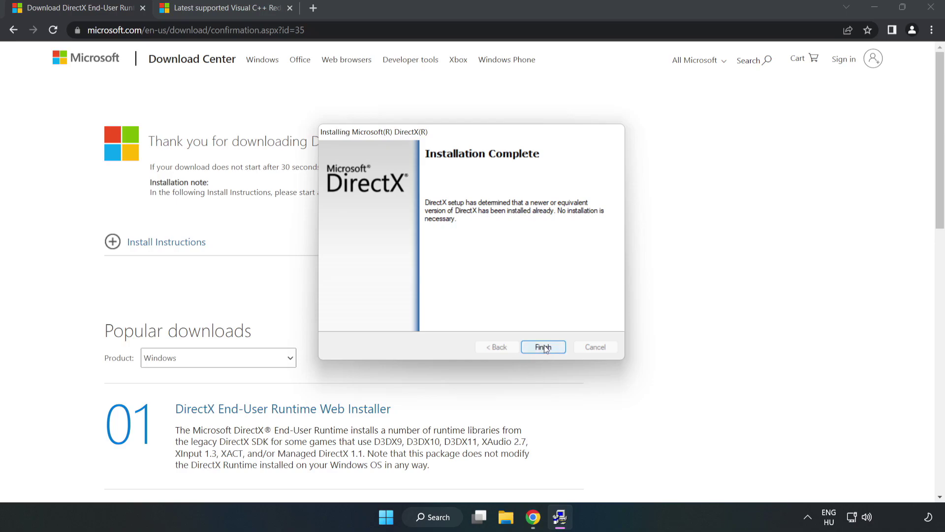
{"action": "left_click", "coordinate": [545, 347]}
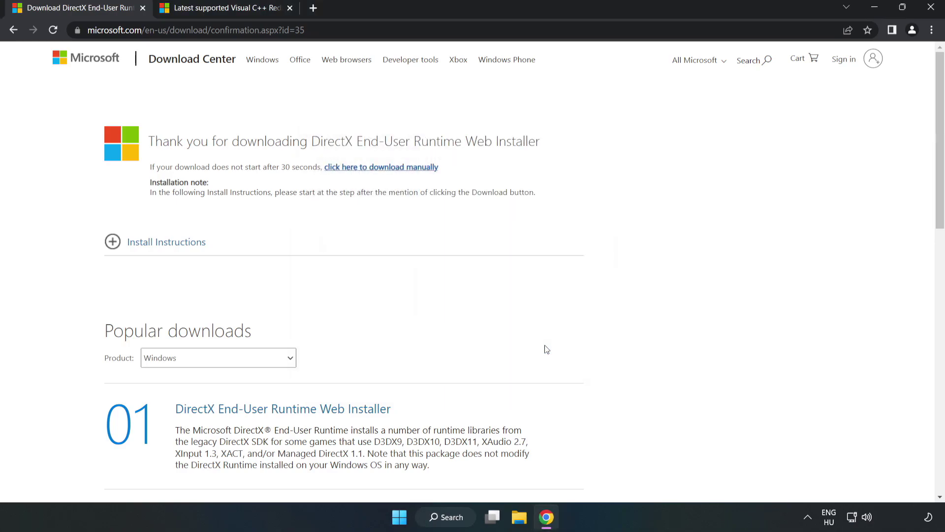